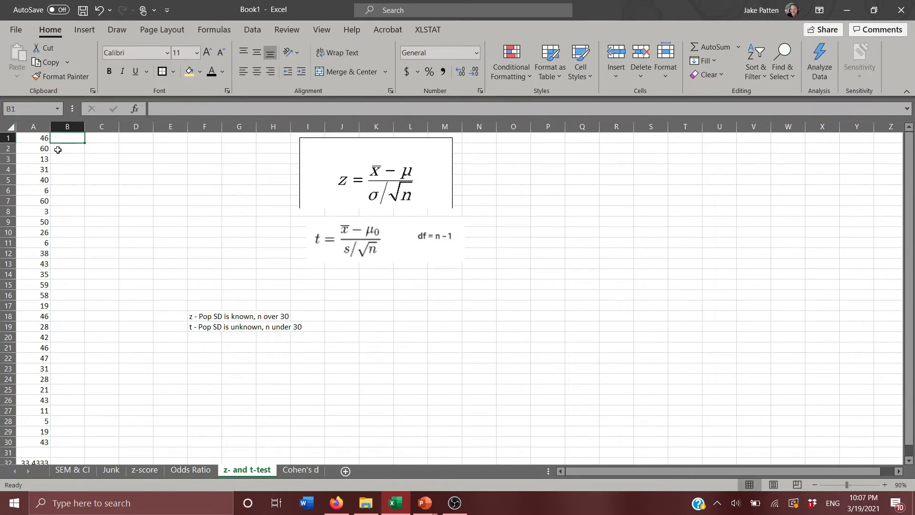
Step: Enter the headers Group Mean in B1 and Pop Mean in C1 of the z- and t-test sheet
click(97, 138)
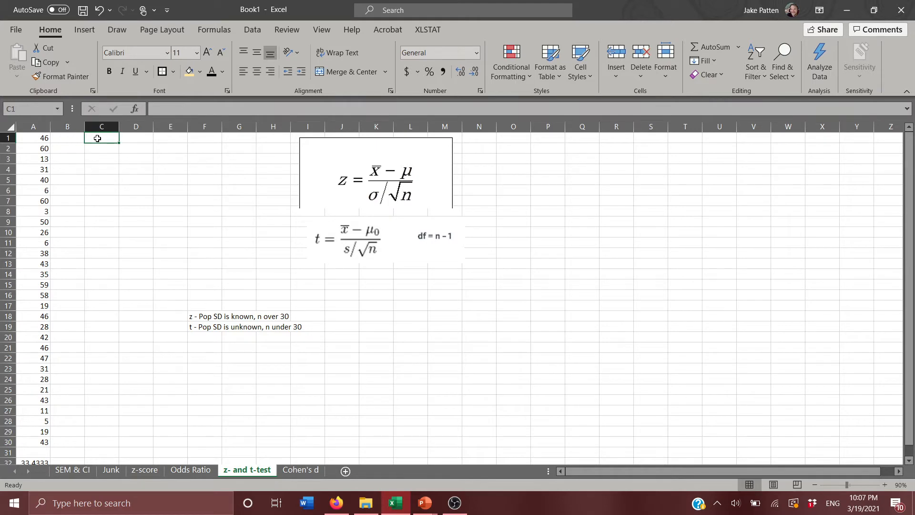
click(74, 137)
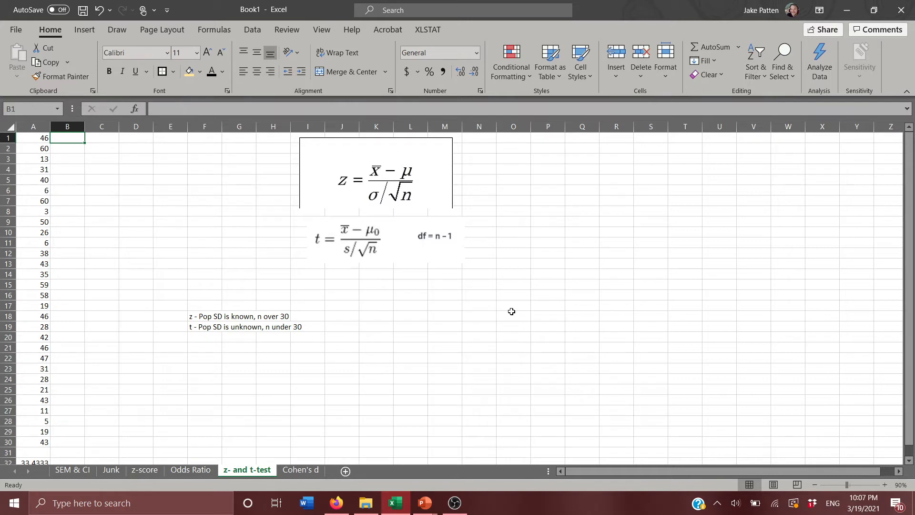
text(Group Me)
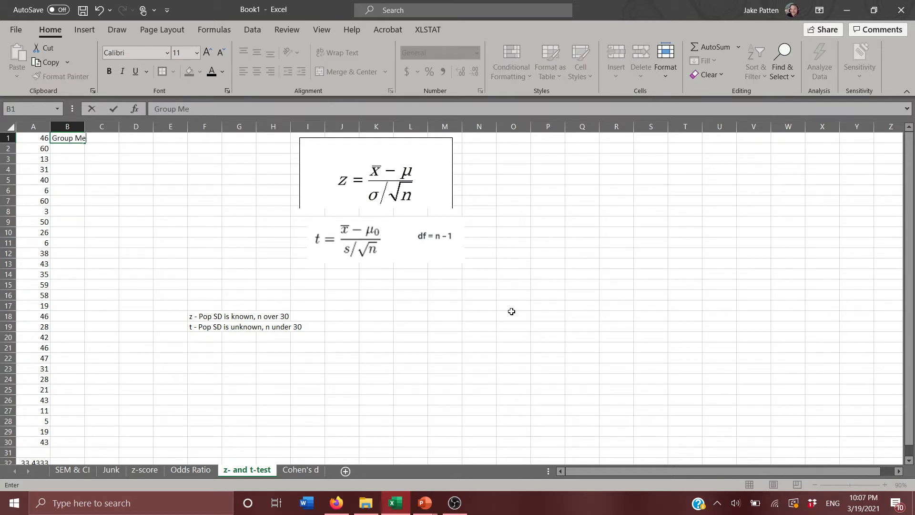
text(an)
key(Tab)
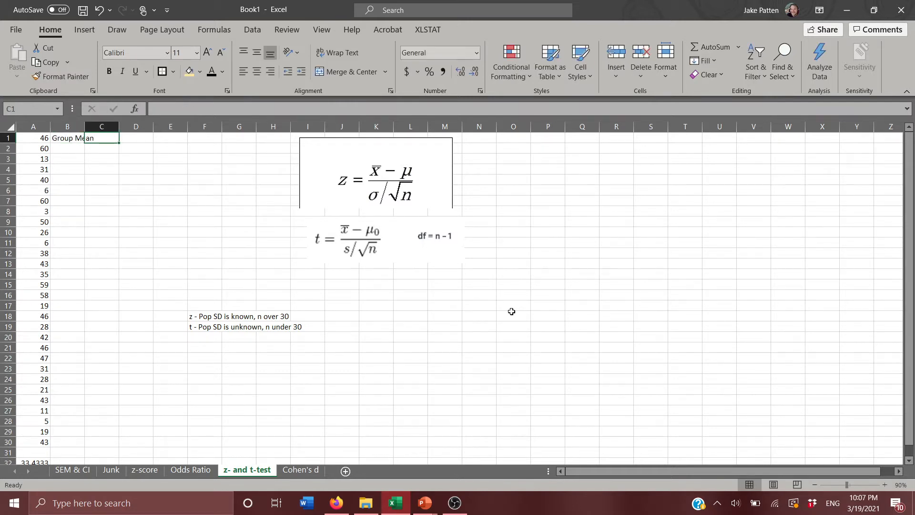
text(Pop Mea)
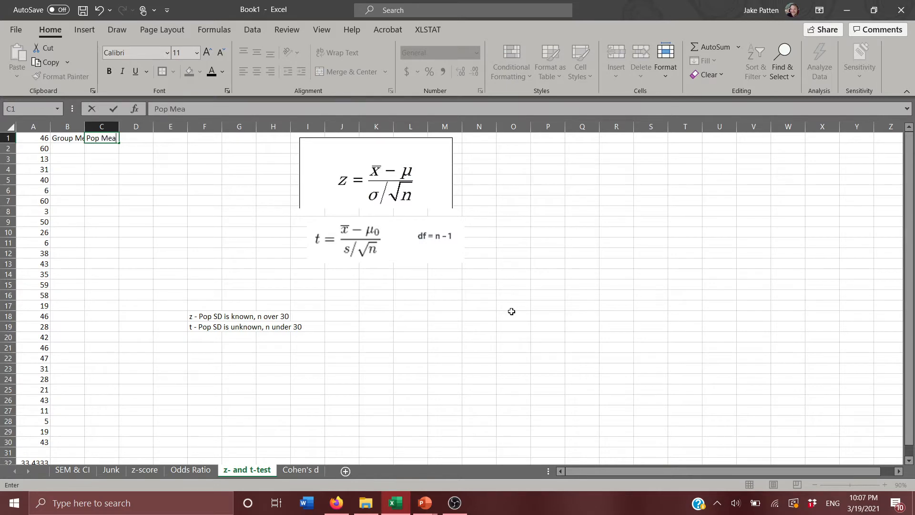
text(n)
key(Tab)
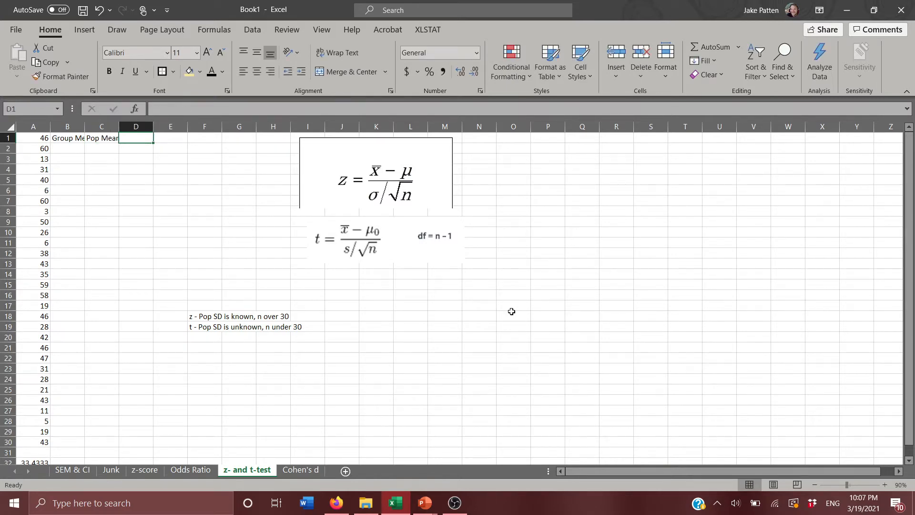
Step: Complete the header row with Pop SD in D1, Group n in E1 and z in G1
text(Pop )
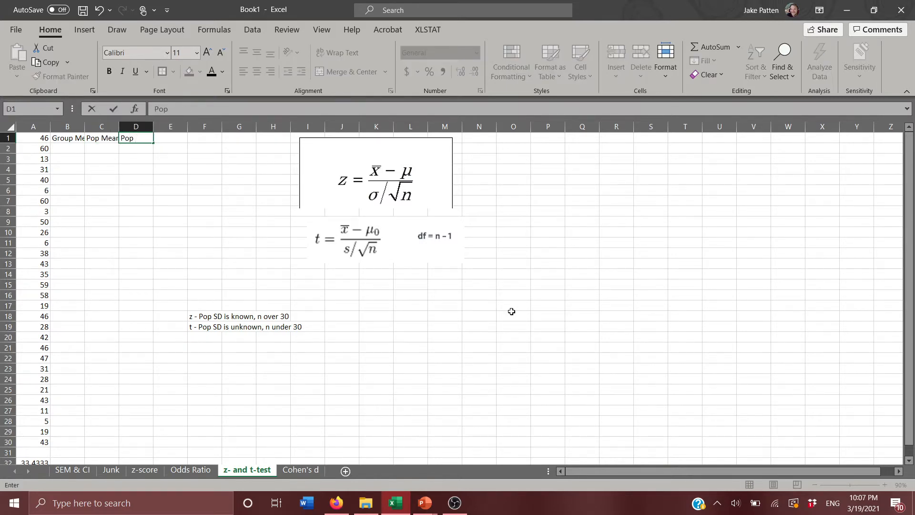
text(SD)
key(Tab)
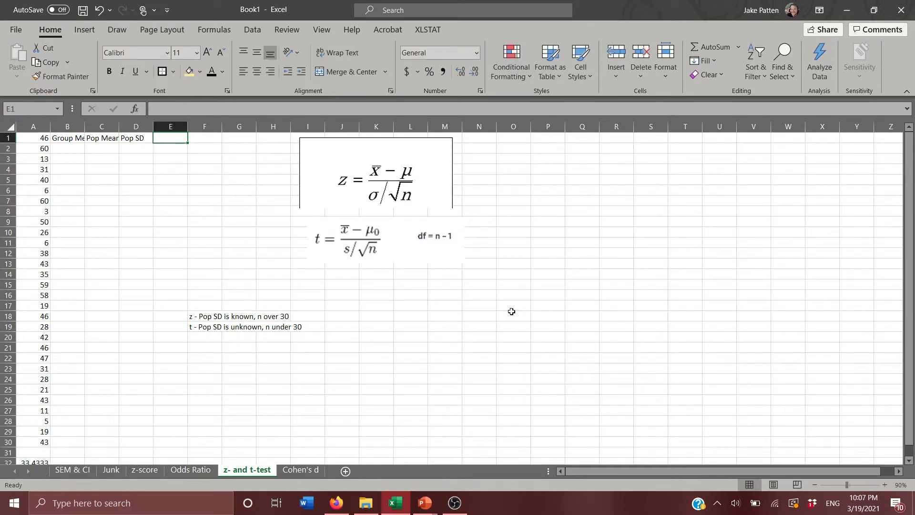
text(n)
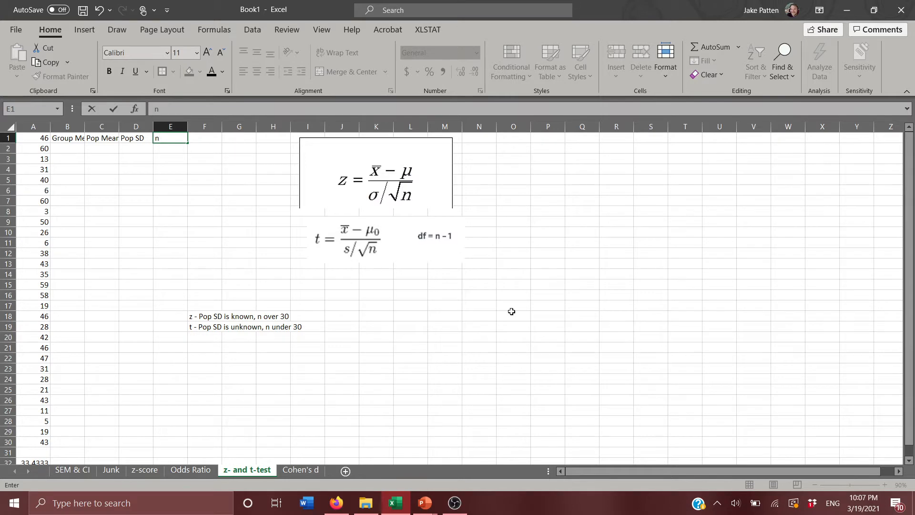
key(BackSpace)
text(Group n)
key(Tab)
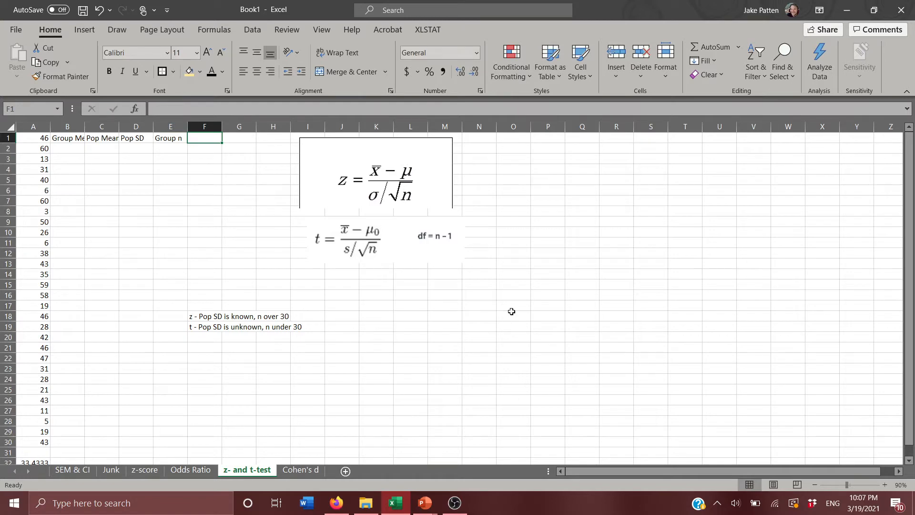
key(Tab)
text(z)
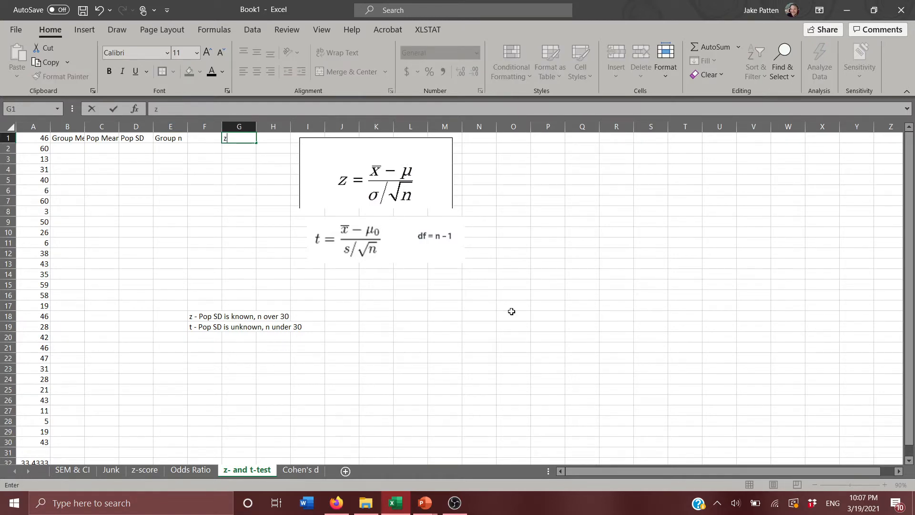
key(Return)
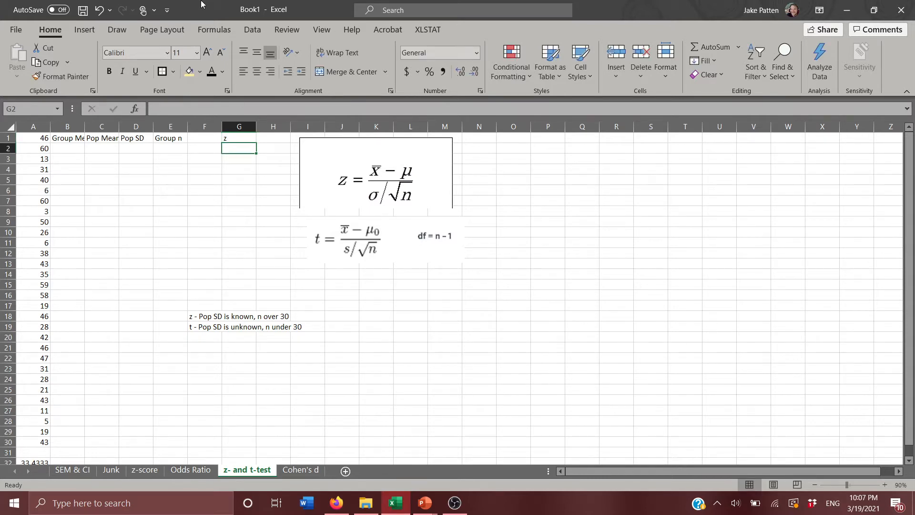
Step: Shade the z result cell G2 light gold and the input cells B2:E2 light green
click(187, 77)
key(Left)
key(Left)
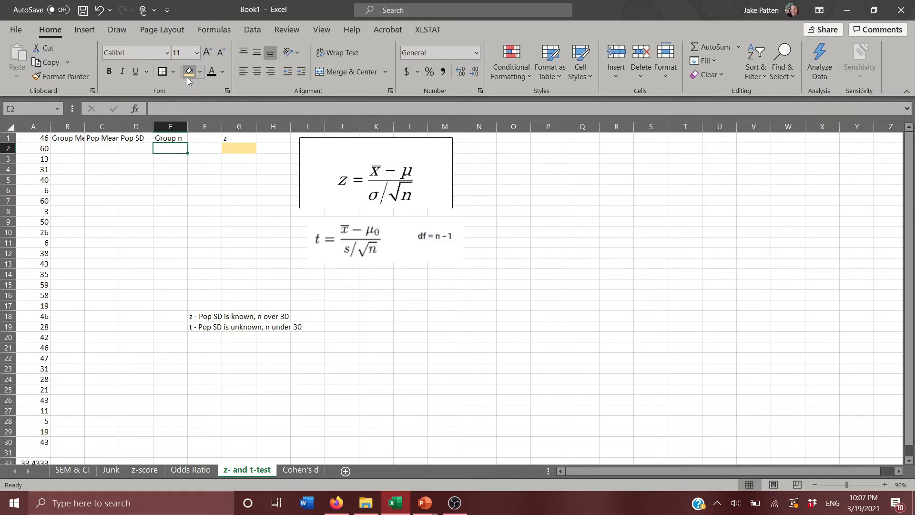
key(shift+Left)
key(shift+Left)
key(shift+Left)
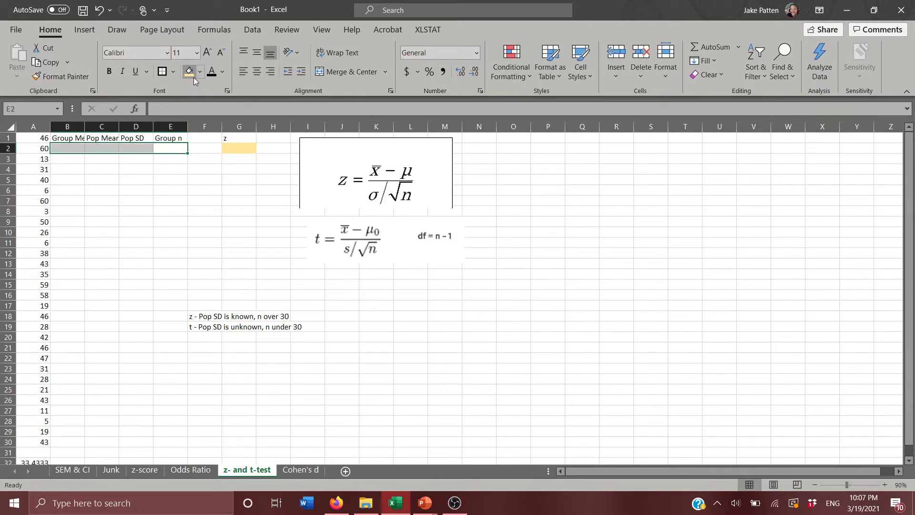
click(199, 73)
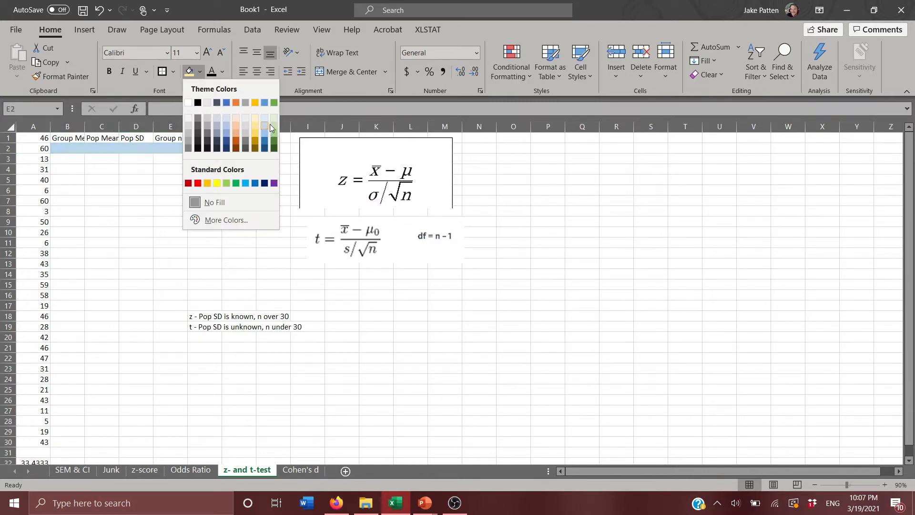
click(273, 122)
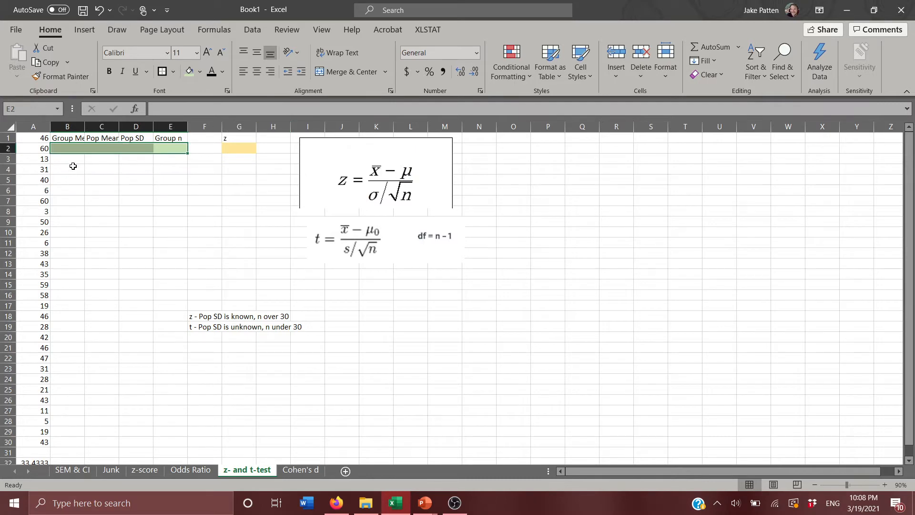
Step: Enter the z-test inputs in row 2: Group Mean 34, Pop Mean 30, Pop SD 12 and Group n 36
click(65, 148)
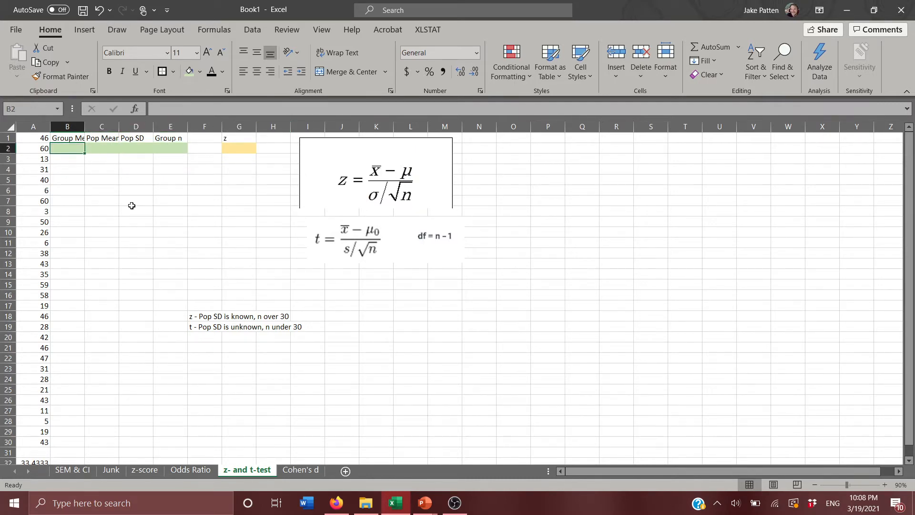
text(34)
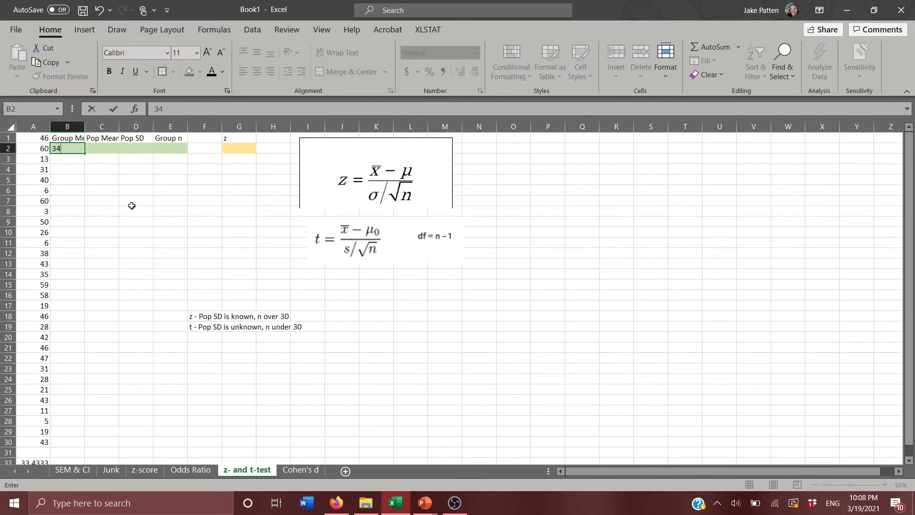
key(Tab)
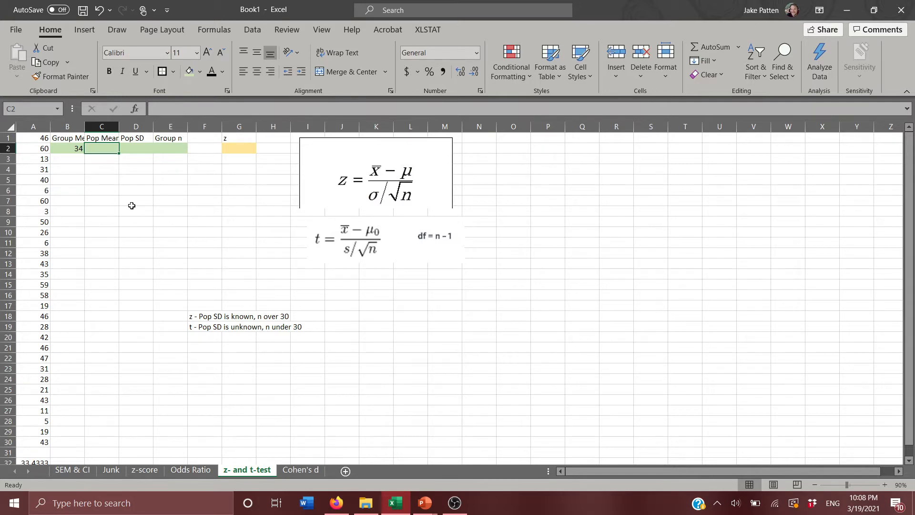
text(30)
key(Tab)
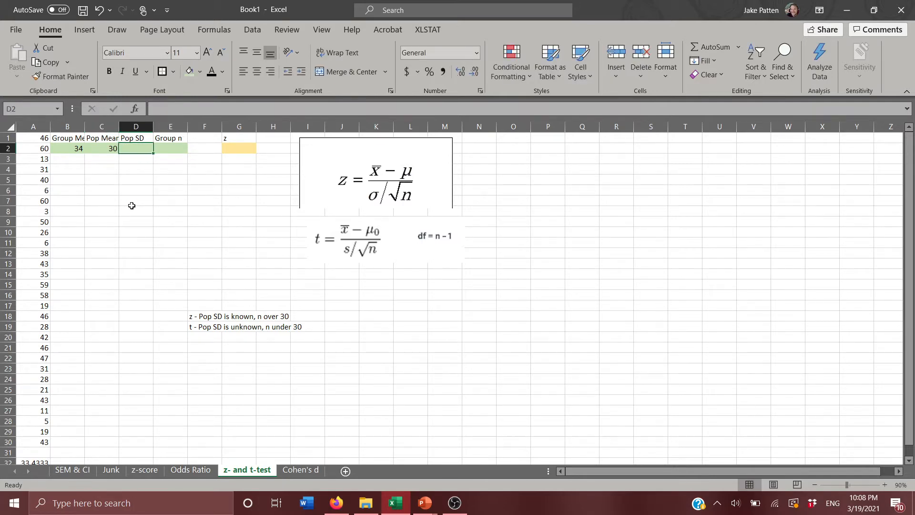
text(12)
key(Tab)
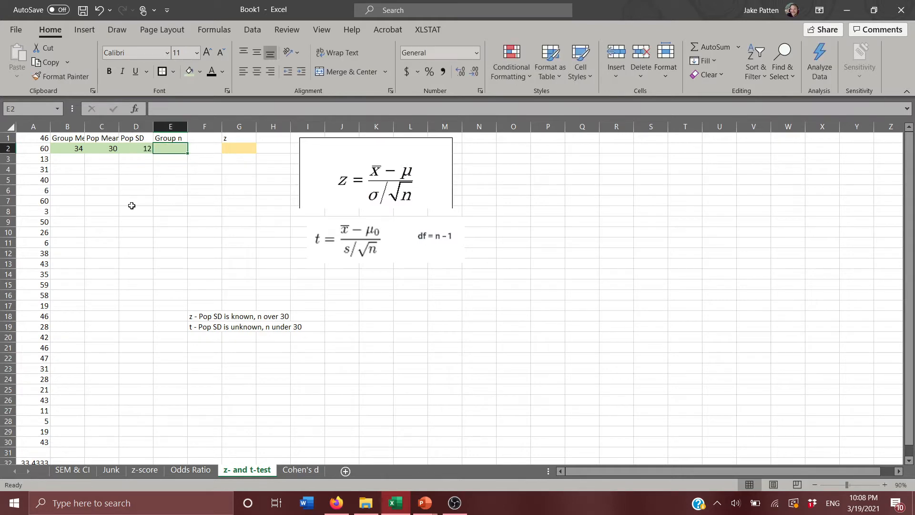
text(36)
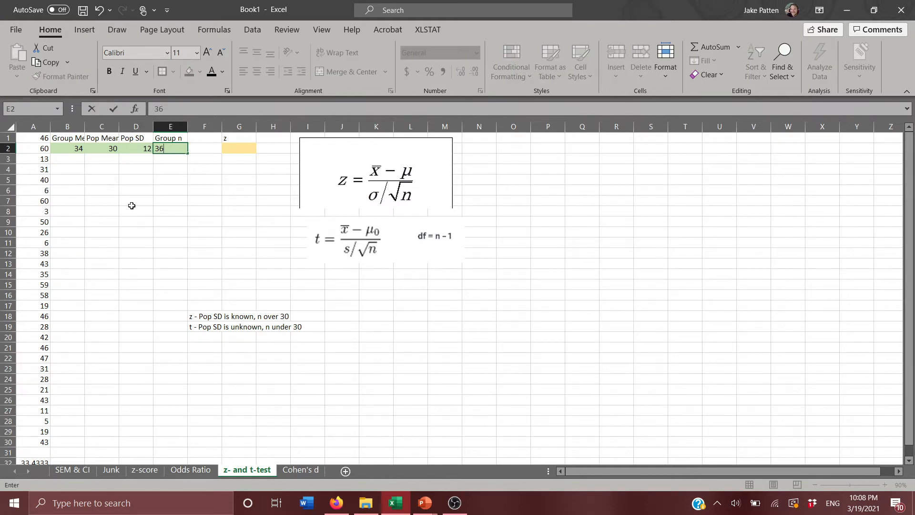
key(Tab)
Step: Calculate the z statistic in G2 with the formula =(B2-C2)/(D2/SQRT(E2))
key(Tab)
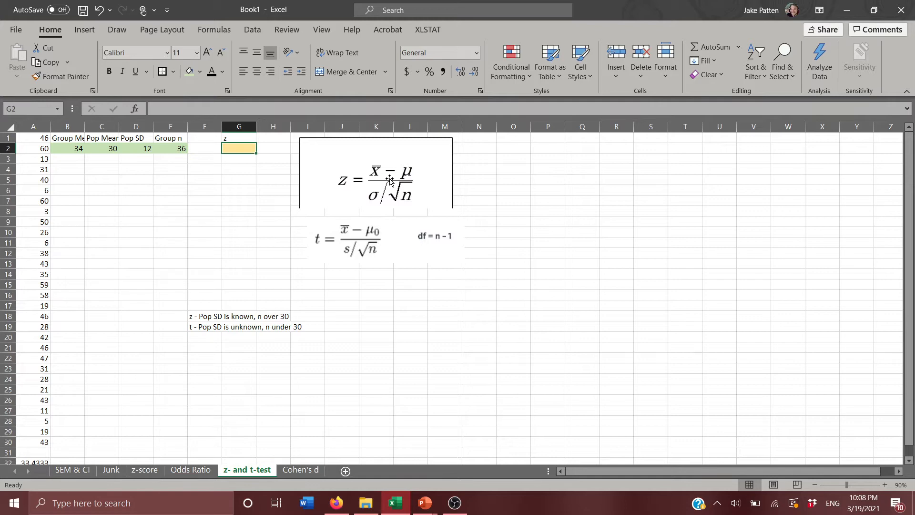
click(225, 113)
text(=)
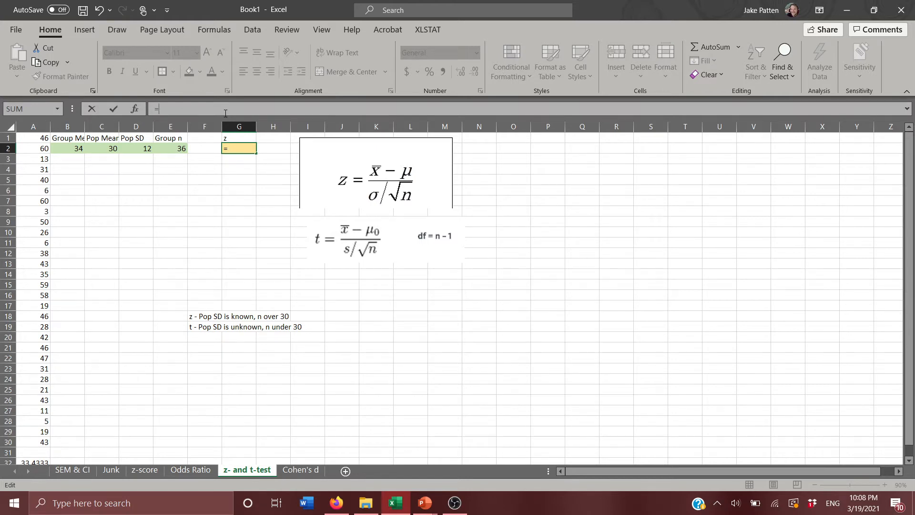
text(()
click(63, 148)
text(-)
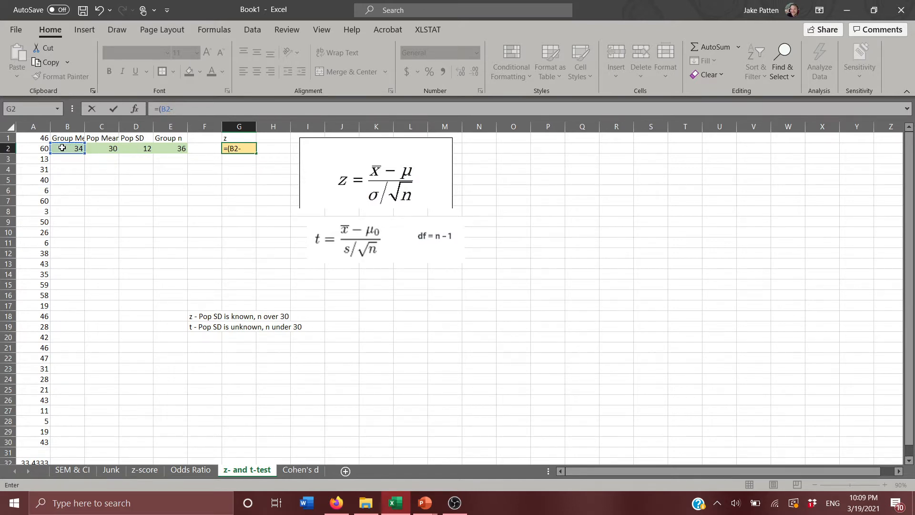
click(102, 151)
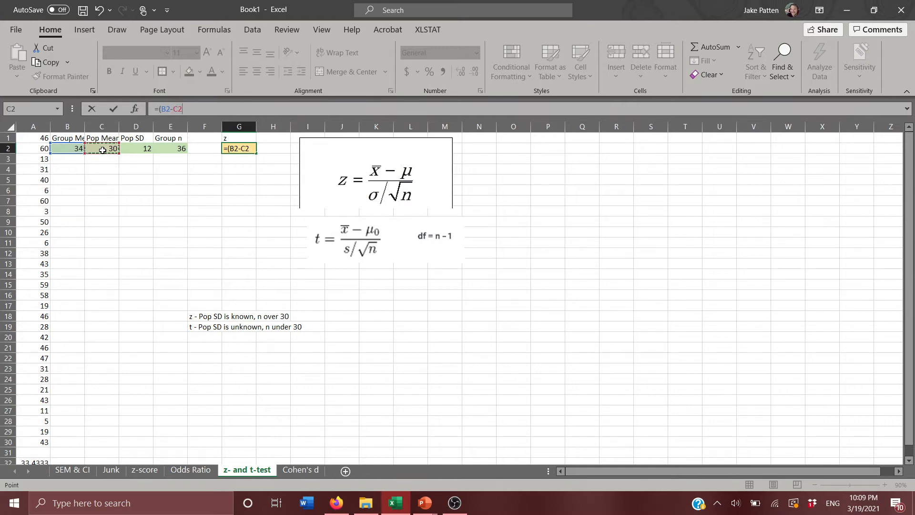
text()/()
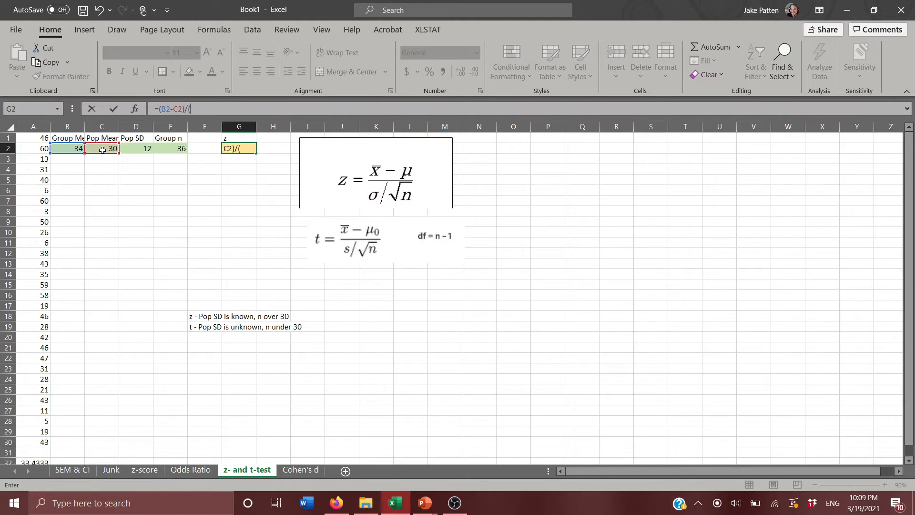
click(140, 150)
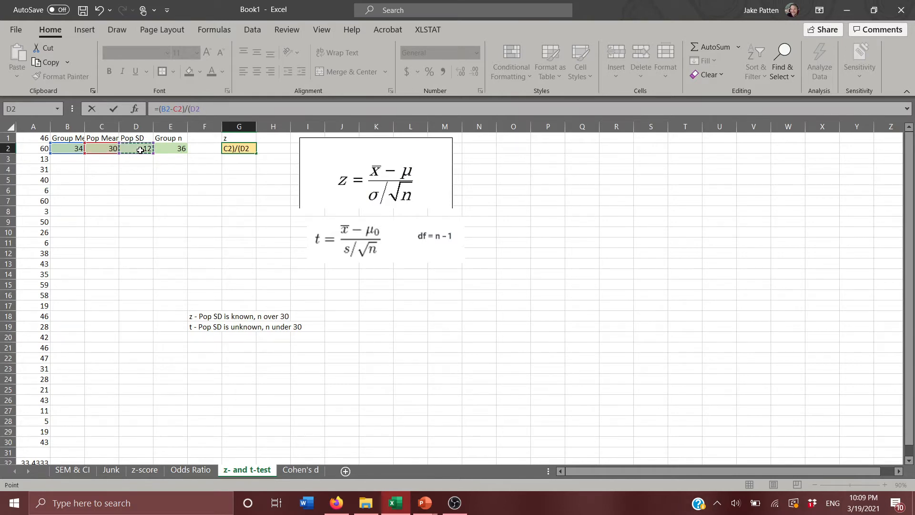
text(/)
text(sqrt)
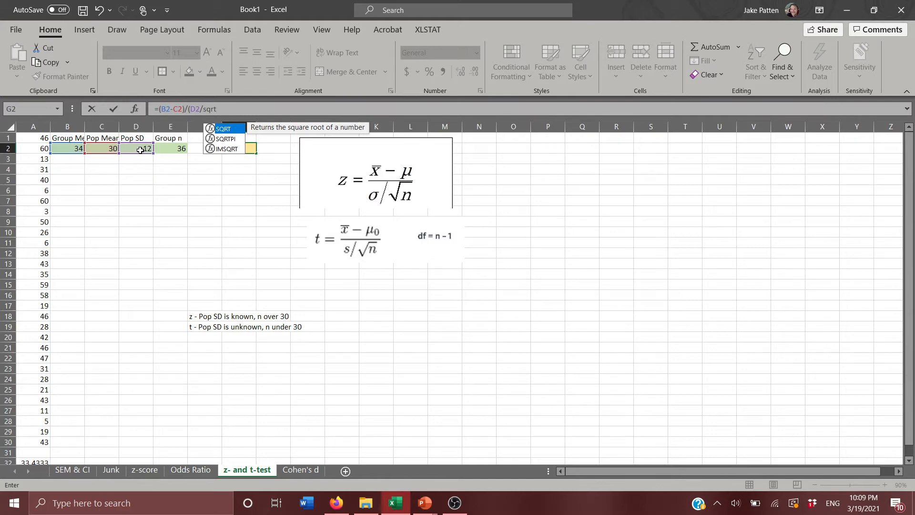
text(()
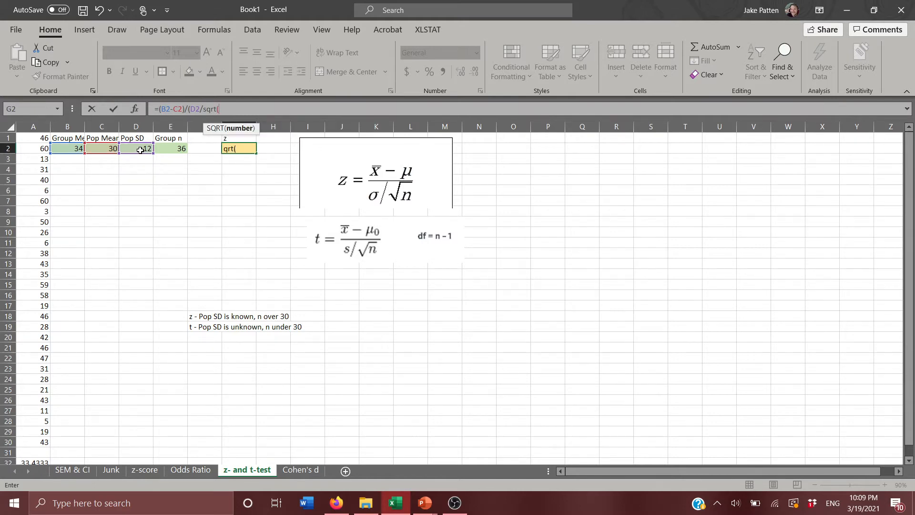
click(171, 149)
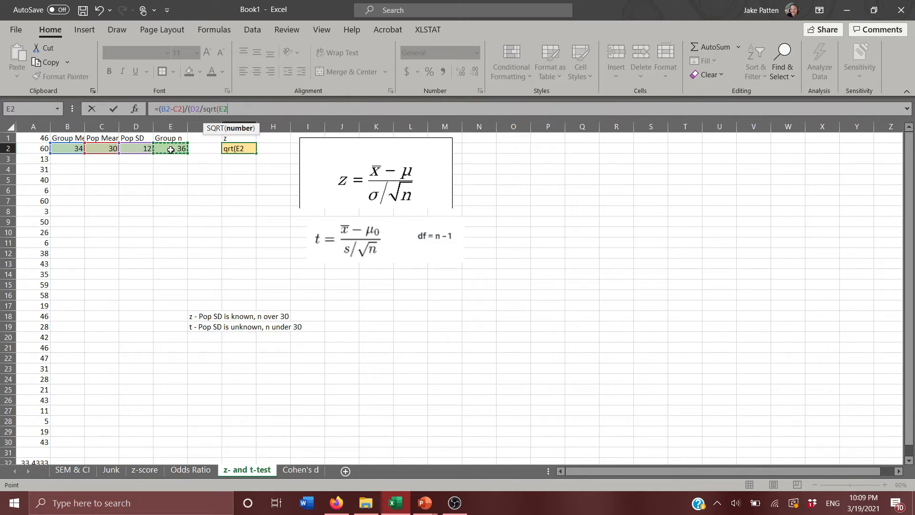
text())
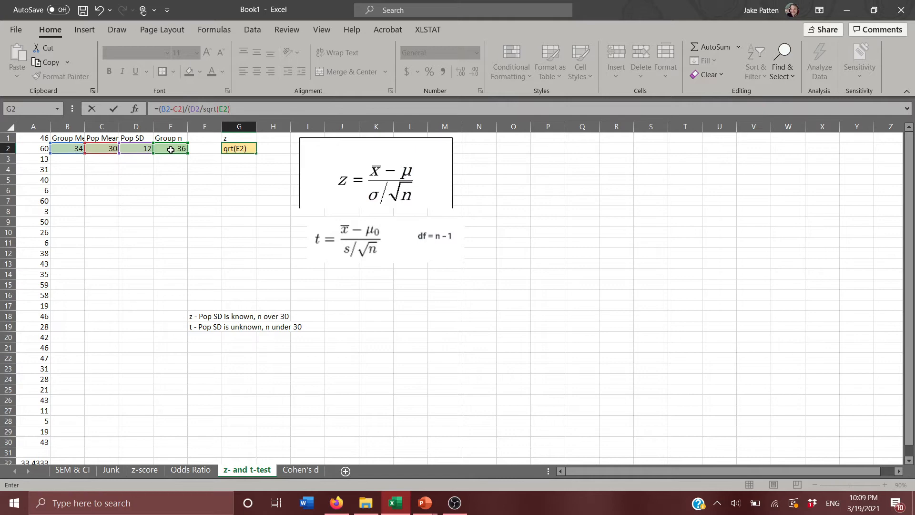
text())
key(Return)
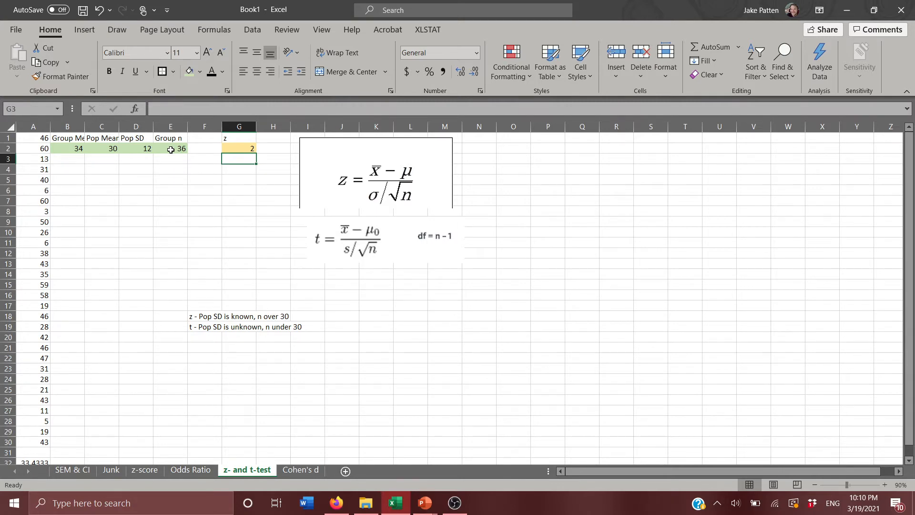
Step: Test the z formula by setting the Pop SD in D2 to 4
key(Left)
key(Left)
key(Left)
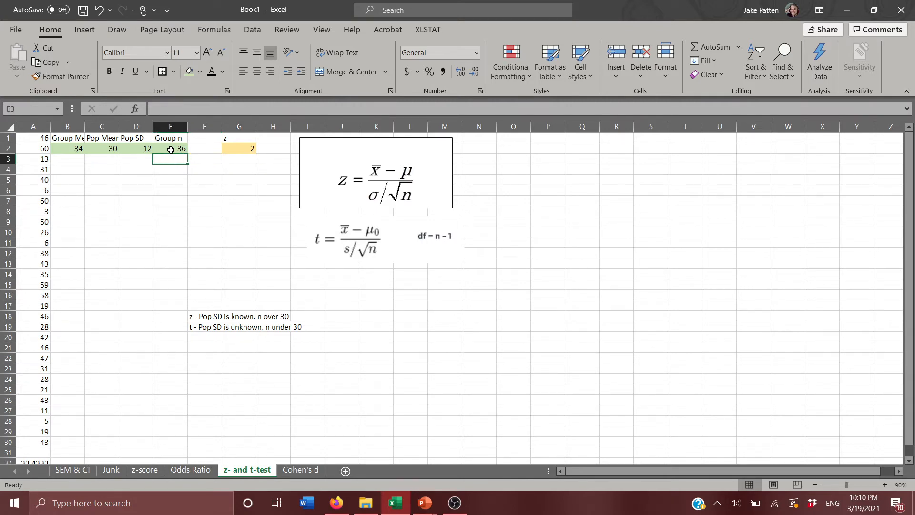
key(Up)
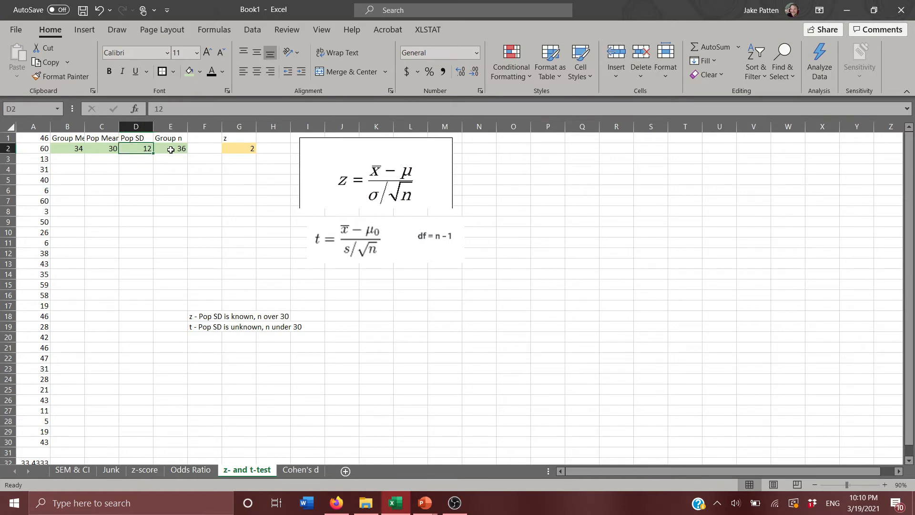
text(4)
key(Return)
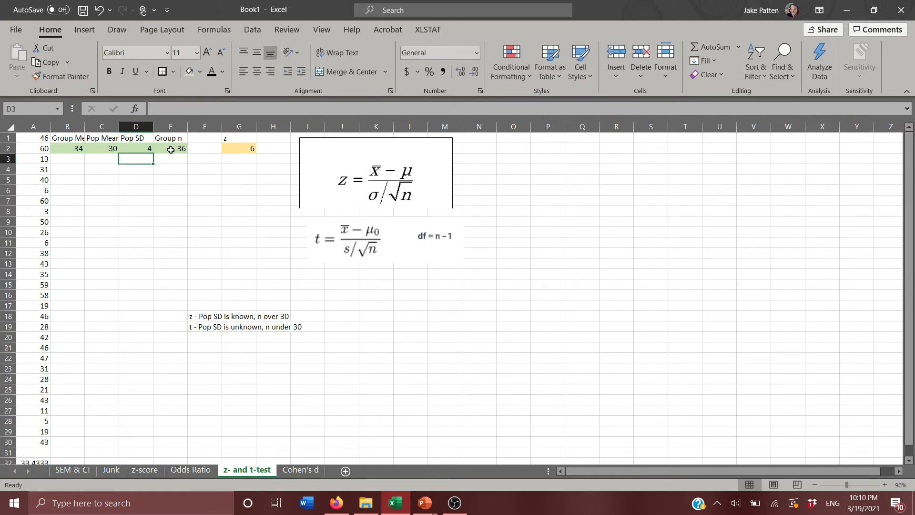
Step: Set the Pop SD in D2 to 20 and the Group n in E2 to 48, and inspect the z formula in G2
key(Up)
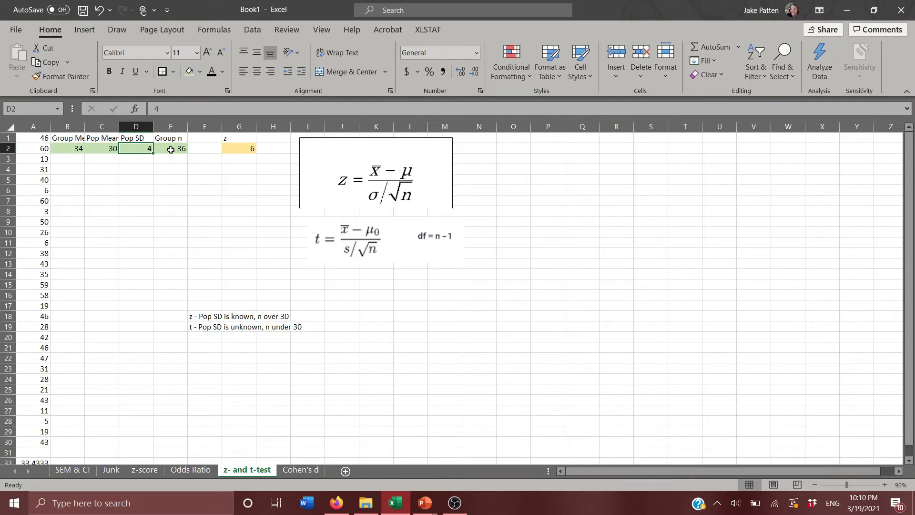
text(20)
key(Return)
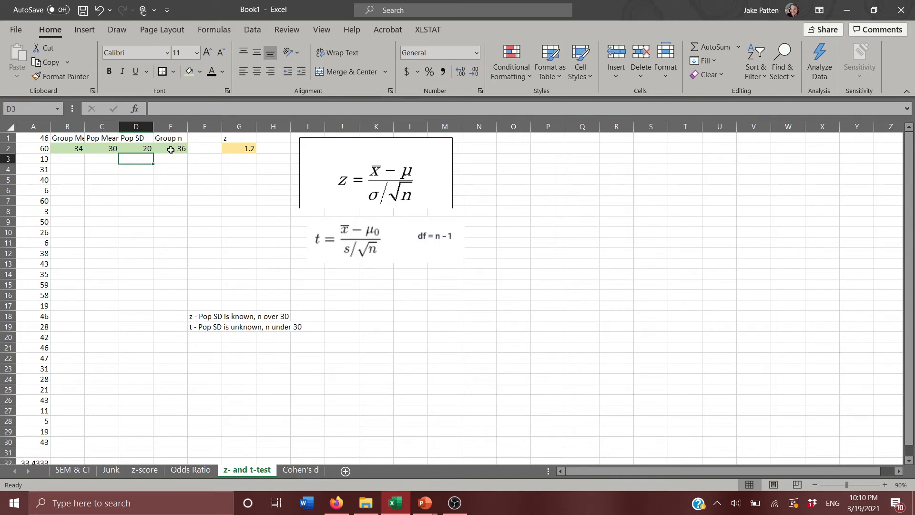
key(Up)
key(Right)
text(48)
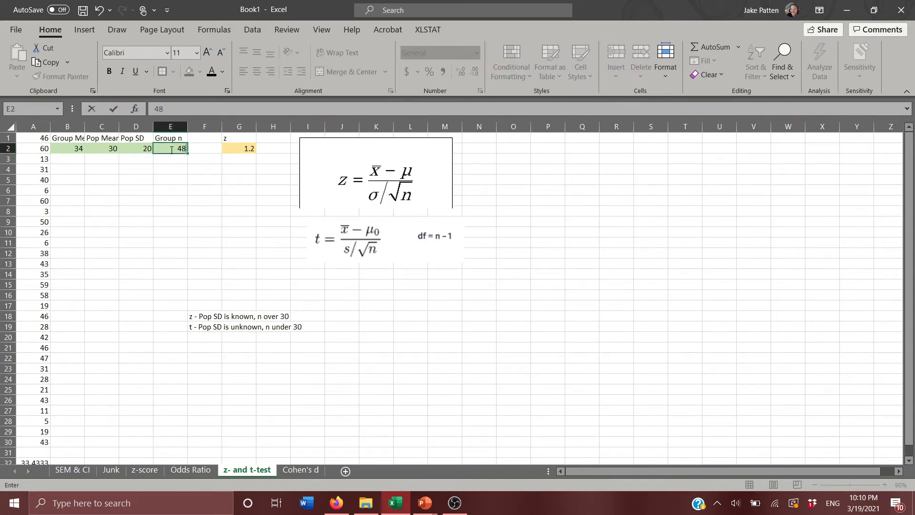
key(Return)
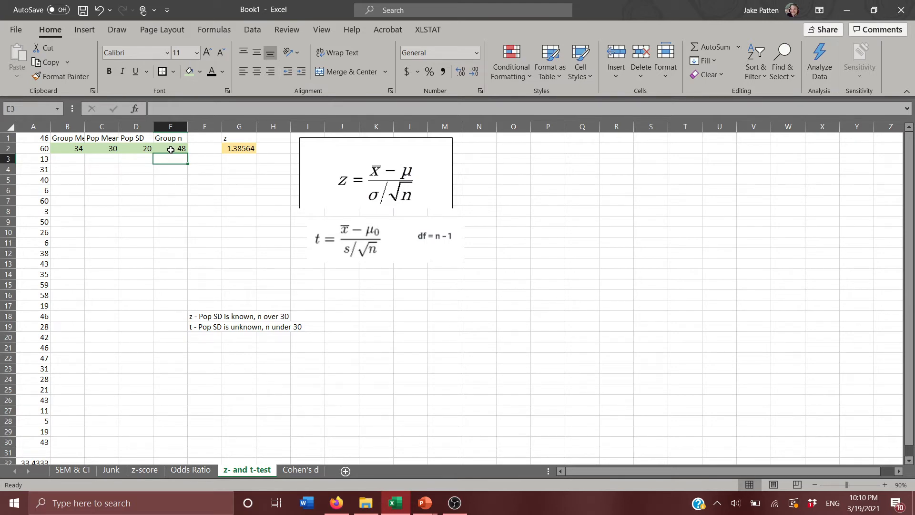
key(Up)
key(Right)
key(Right)
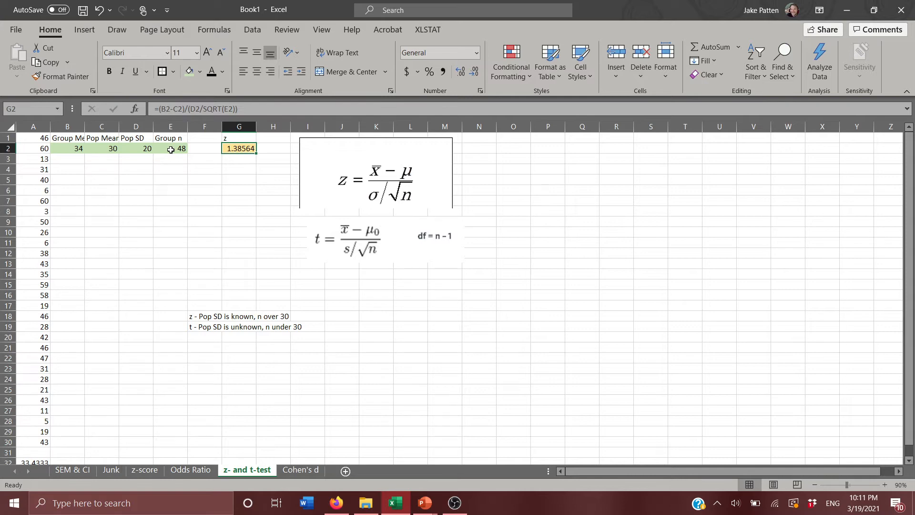
key(Down)
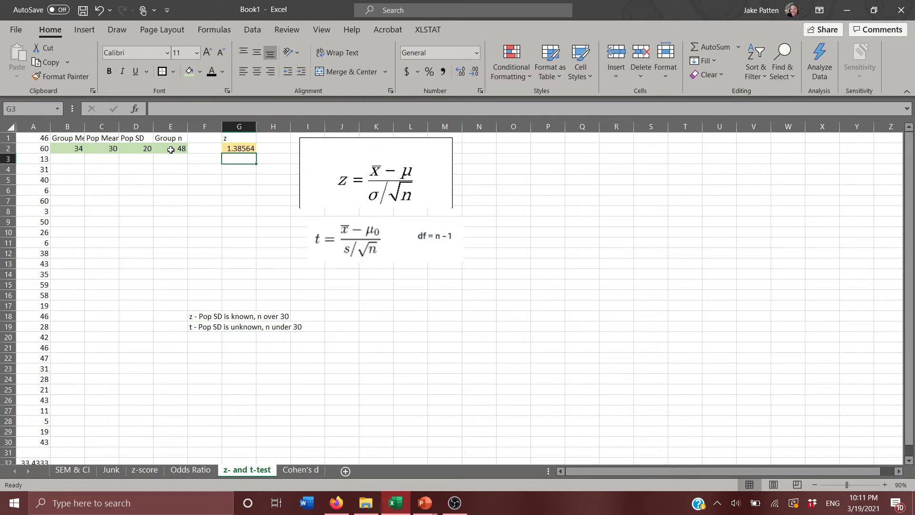
Step: Start a t-test header row with Group Mean in B4 and Pop Mean in C4
key(Down)
key(Left)
key(Left)
key(Left)
key(Left)
key(Left)
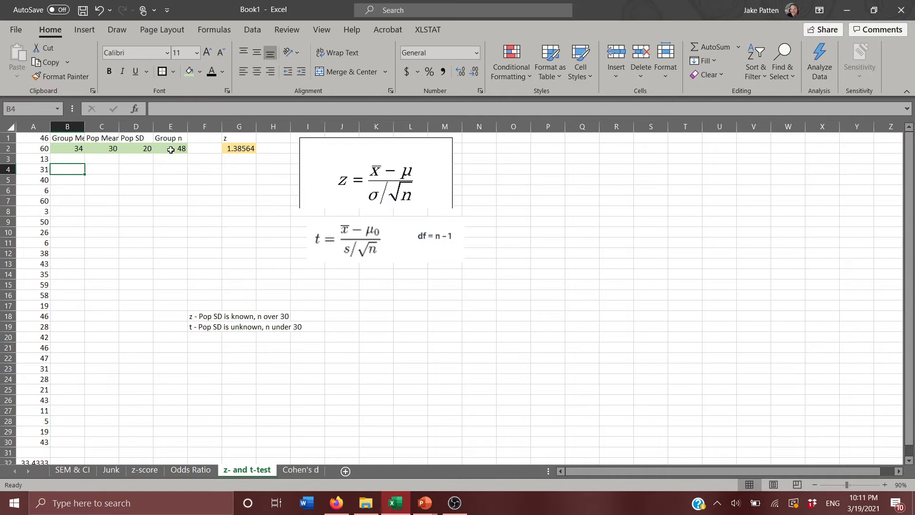
text(Gro)
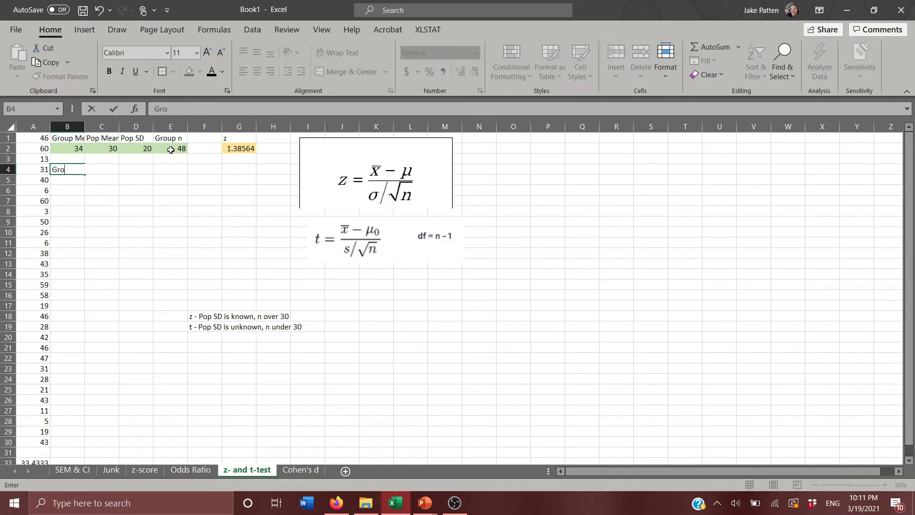
text(up Mean)
key(Tab)
text(Pop)
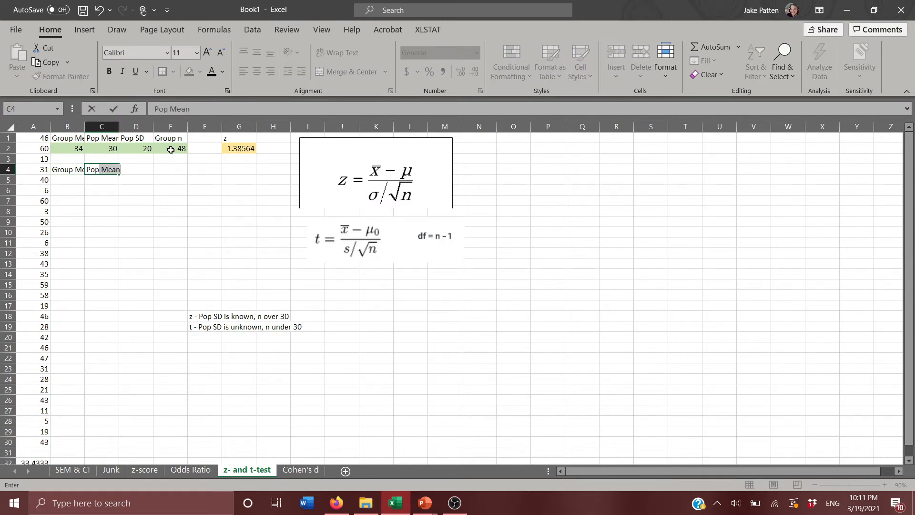
key(Return)
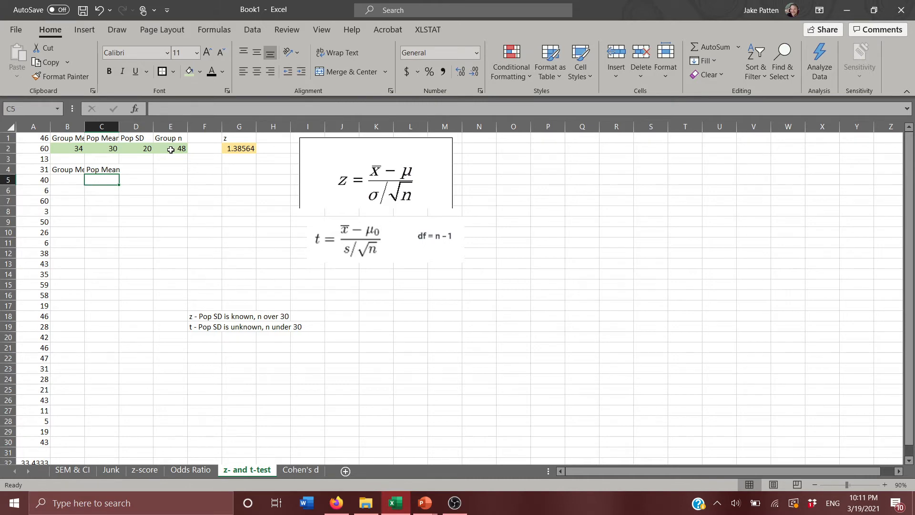
Step: Complete the t-test input headers with Group SD in D4 and Group n in E4
key(Right)
key(Up)
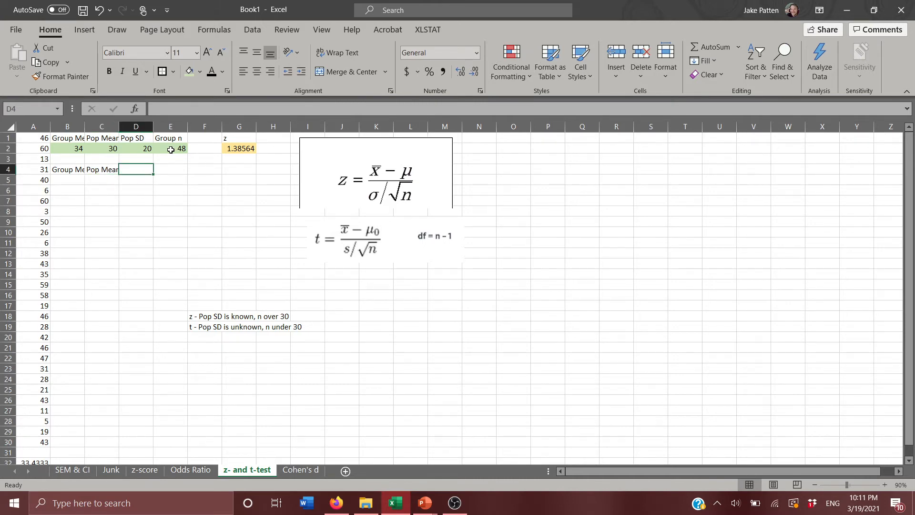
text(Group SD)
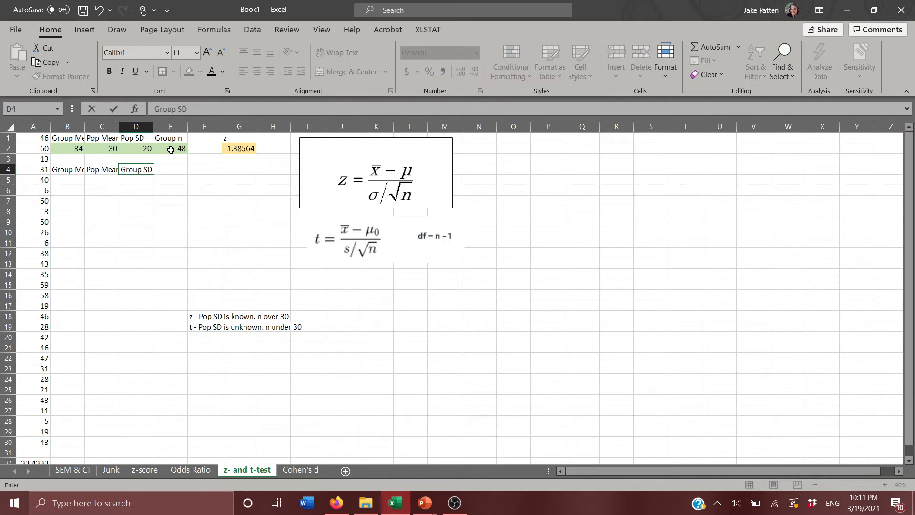
key(Tab)
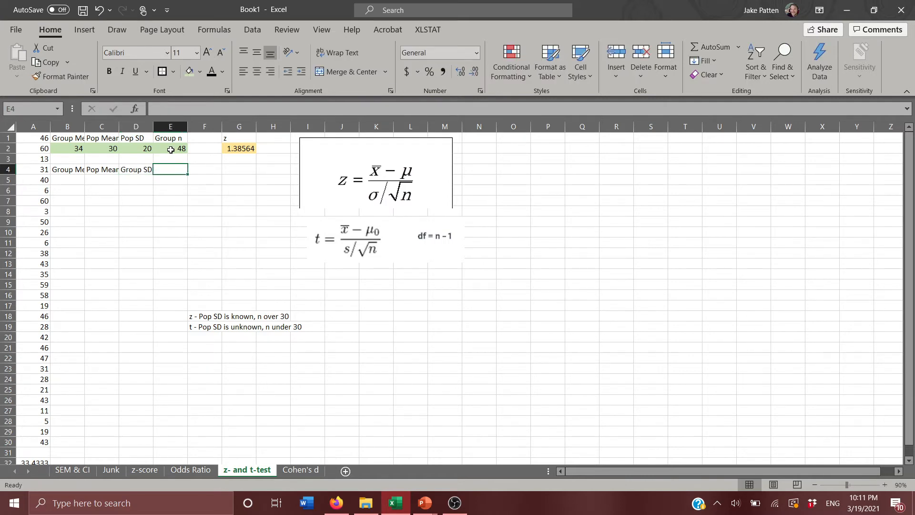
text(Group n)
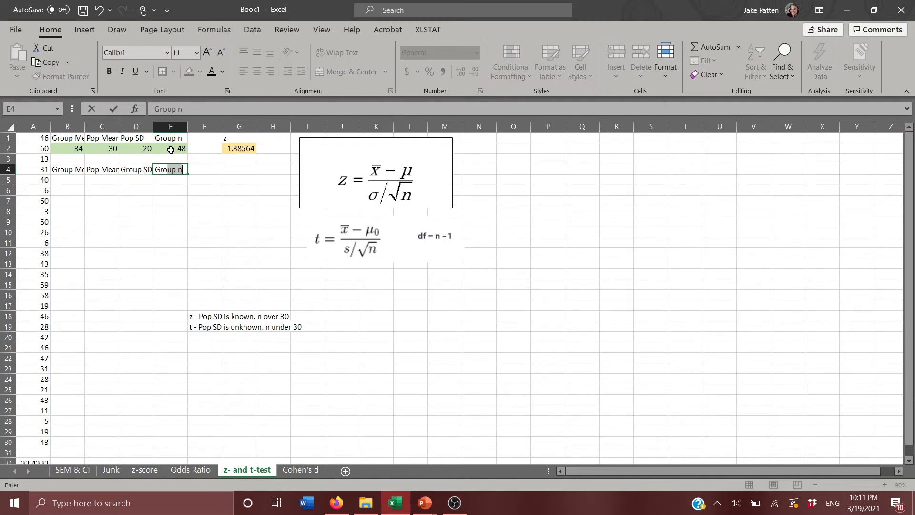
key(Return)
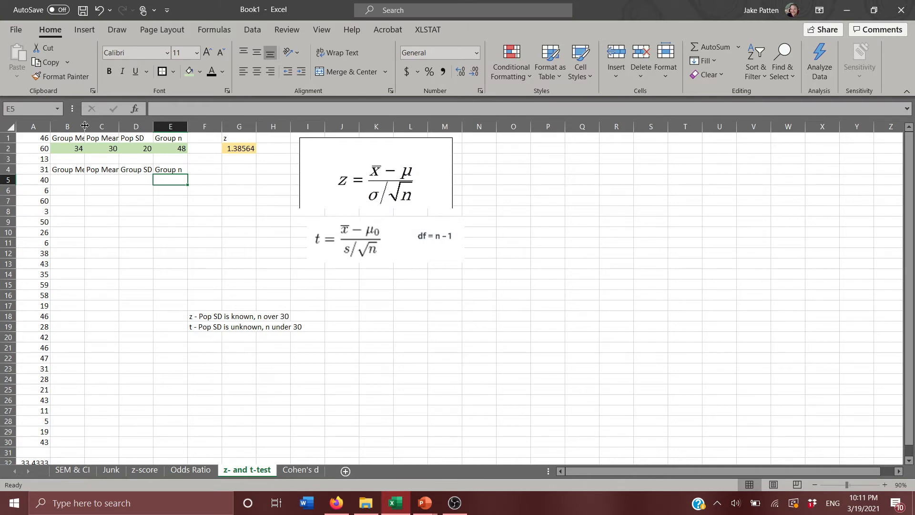
Step: Widen columns B and C to fit their headers, and label the result column t in G4
drag(84, 125, 153, 126)
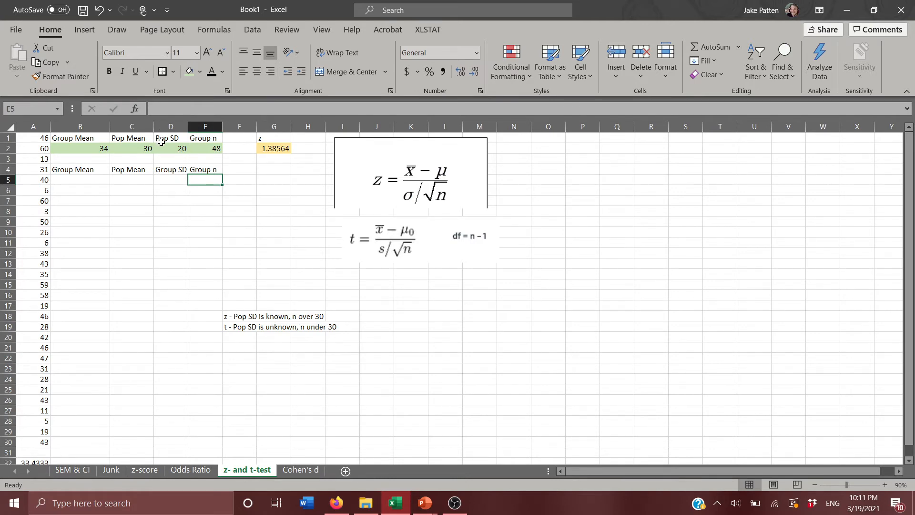
click(270, 175)
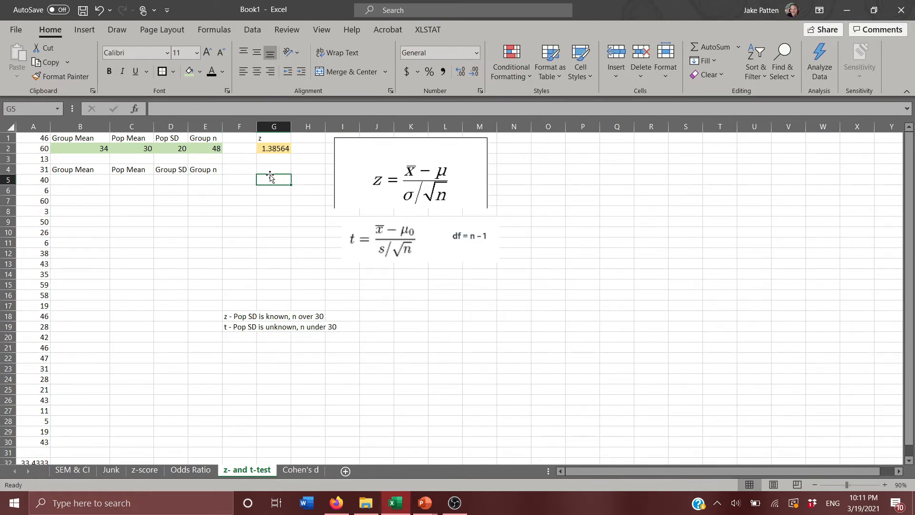
click(274, 171)
text(t)
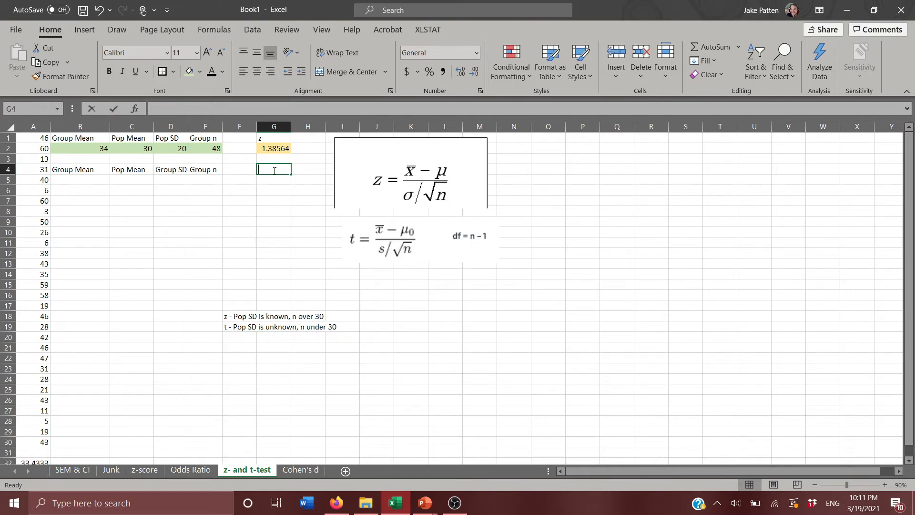
key(Return)
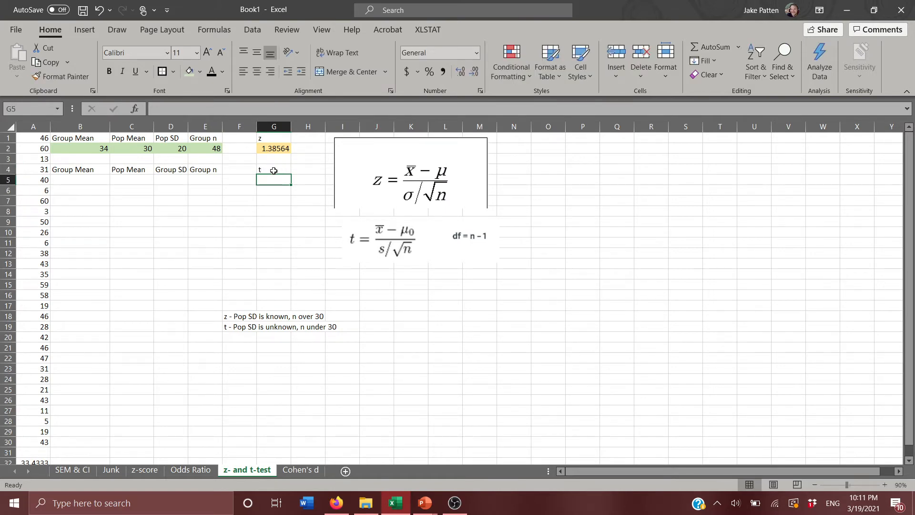
Step: Enter the t-test inputs in row 5: Group Mean 34, Pop Mean 30, Group SD 27.2 and Group n 21
key(Left)
key(Left)
key(Left)
key(Left)
key(Left)
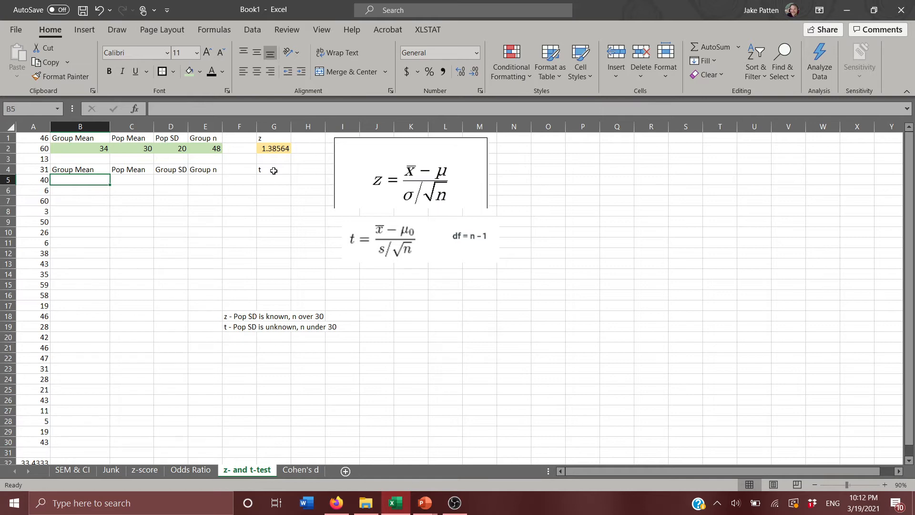
text(34)
key(Tab)
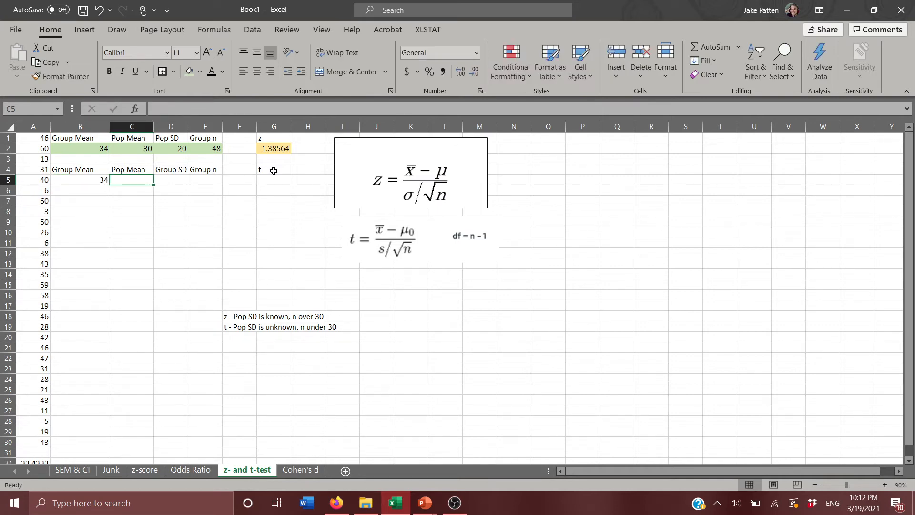
text(30)
key(Tab)
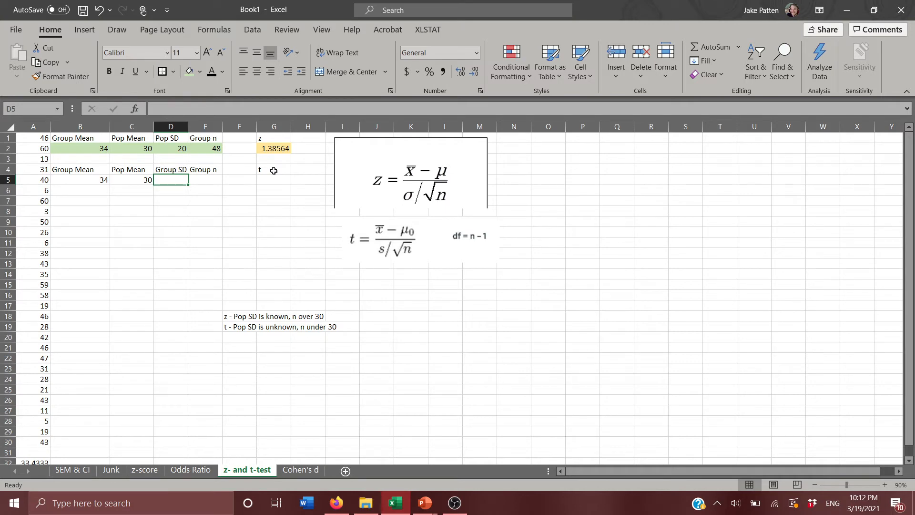
text(27.2)
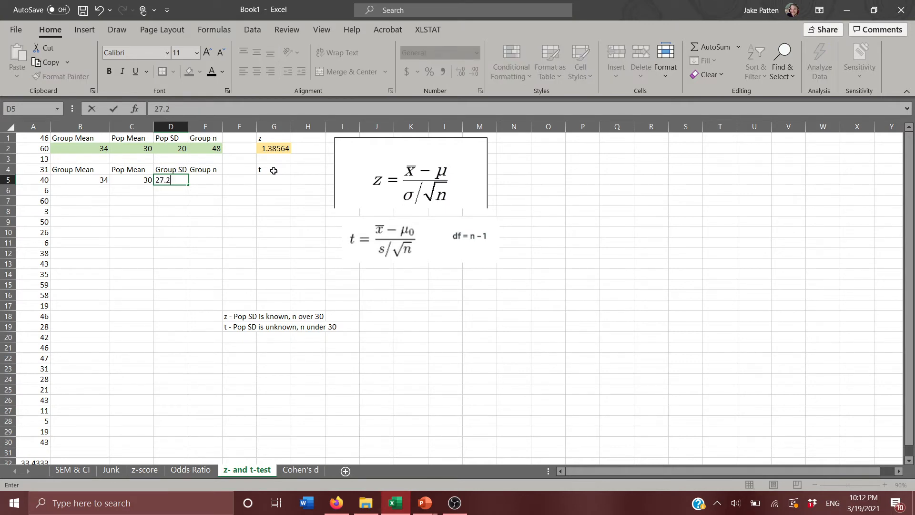
key(Tab)
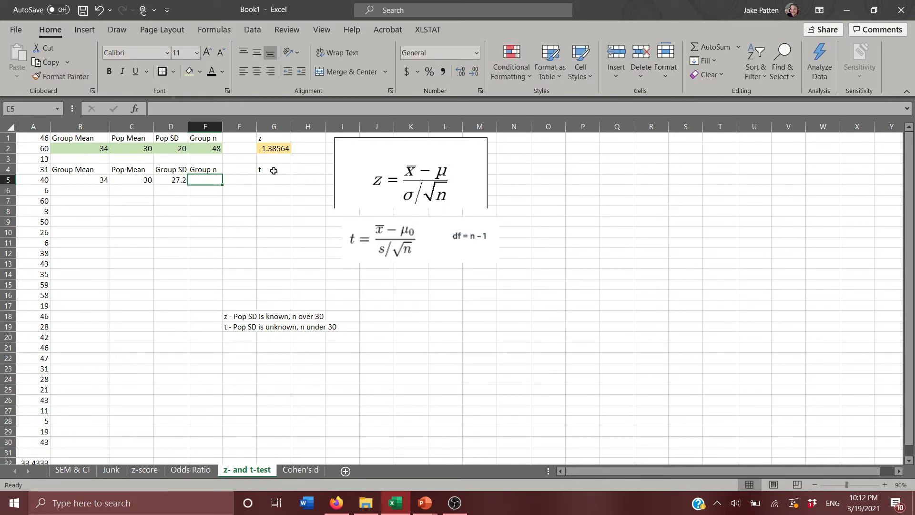
text(21)
key(Tab)
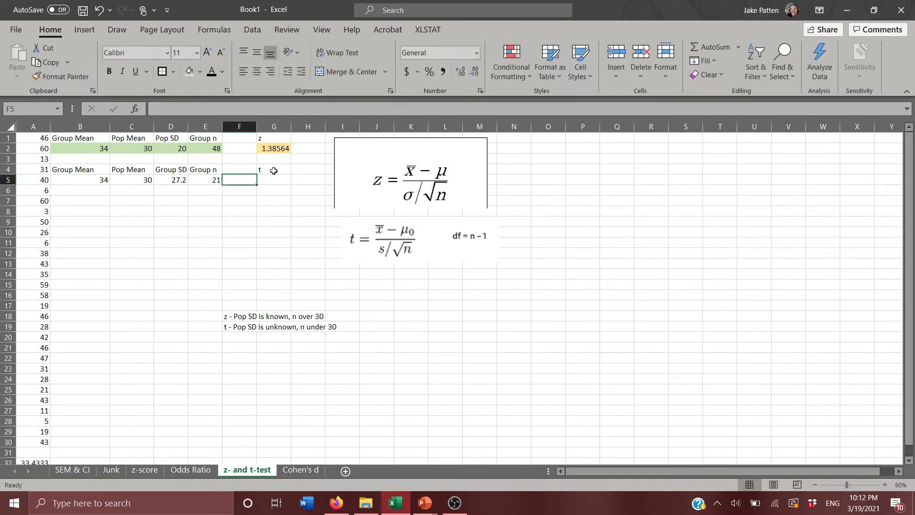
Step: Copy the z formula with its shading from G2 into G5 to calculate the t statistic
key(Tab)
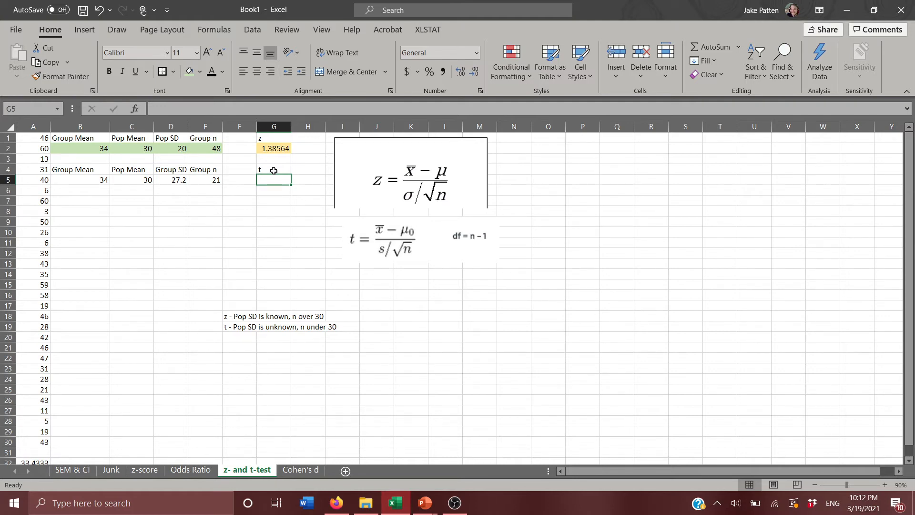
key(Up)
key(Up)
key(Up)
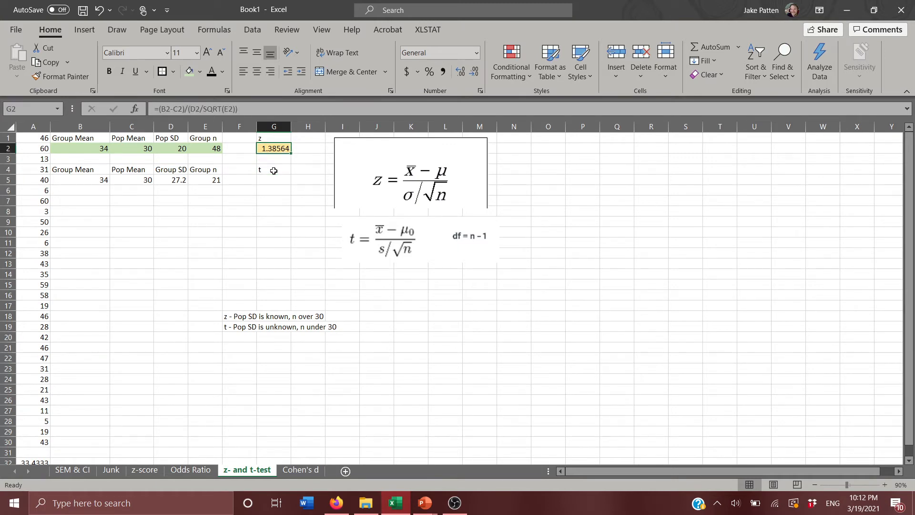
key(ctrl+c)
click(273, 170)
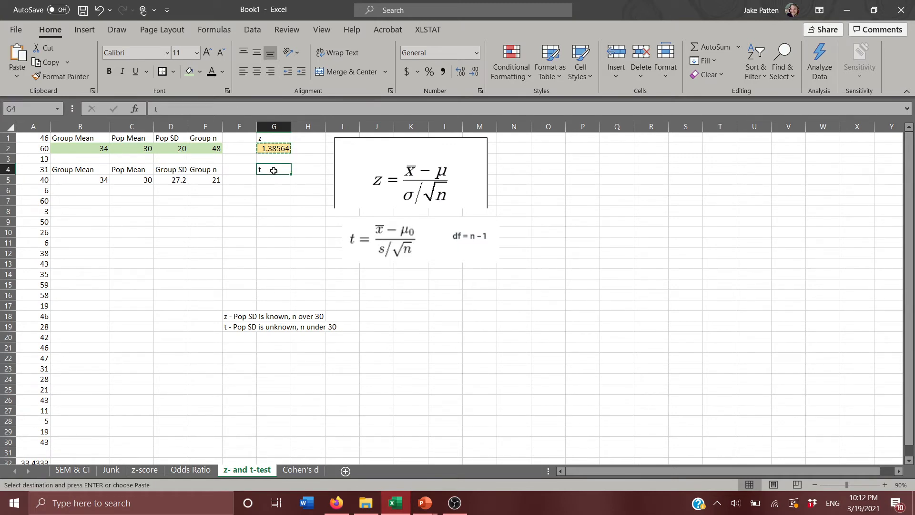
key(Down)
key(ctrl+v)
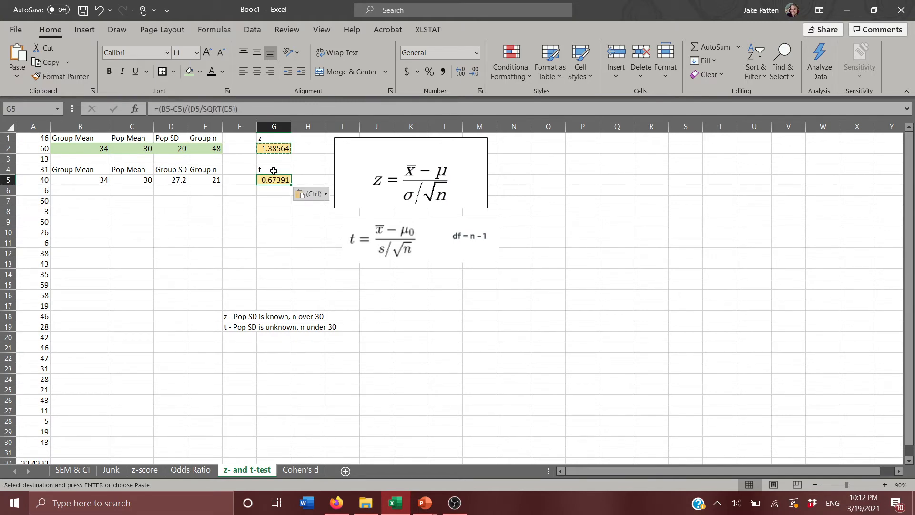
Step: Shade the t-test input cells B5:E5 light green to match the z-test inputs
key(Left)
key(Left)
key(Left)
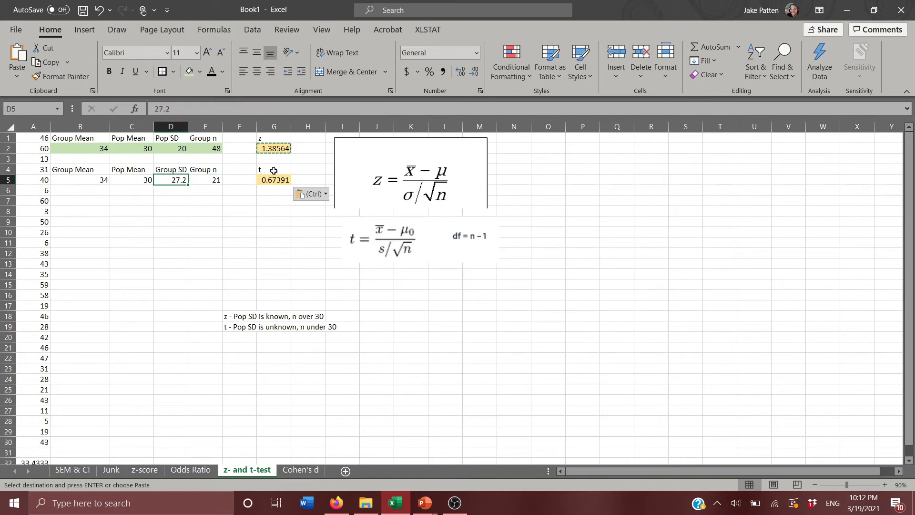
key(Right)
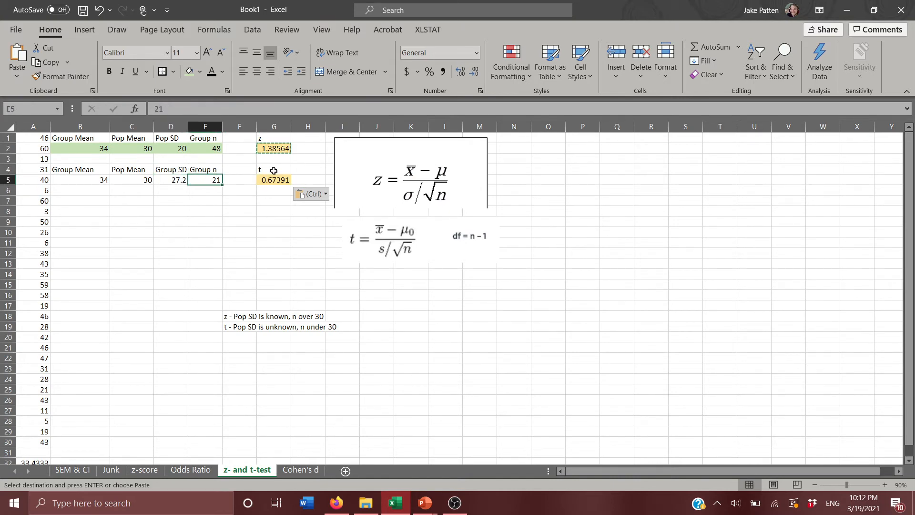
key(shift+Left)
key(shift+Left)
key(shift+Left)
key(shift+Left)
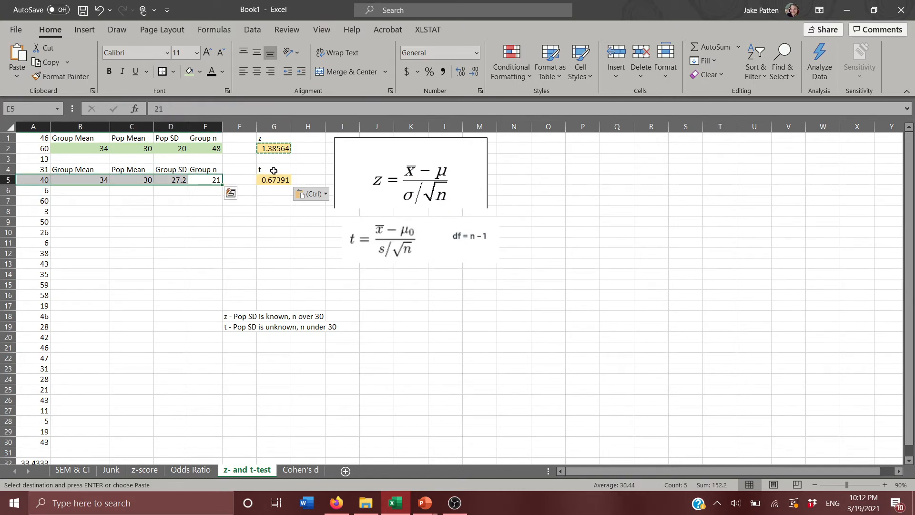
key(shift+Right)
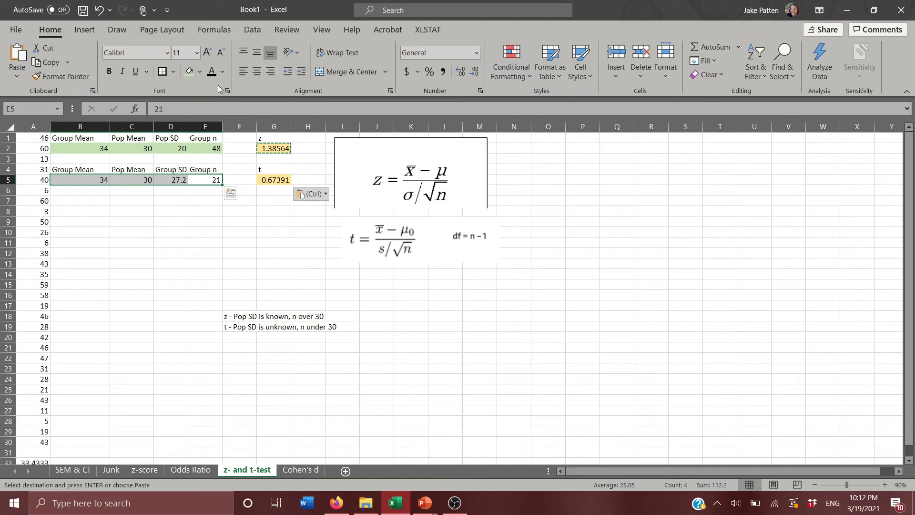
key(Escape)
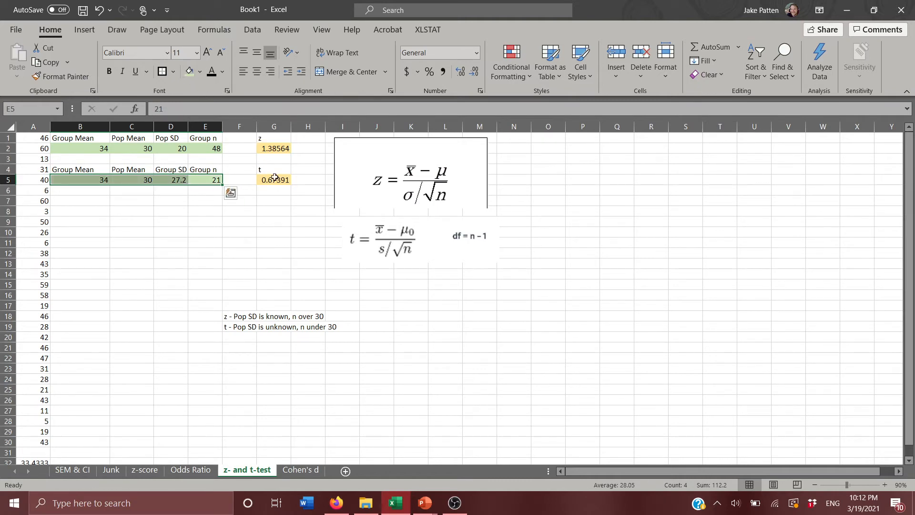
click(281, 203)
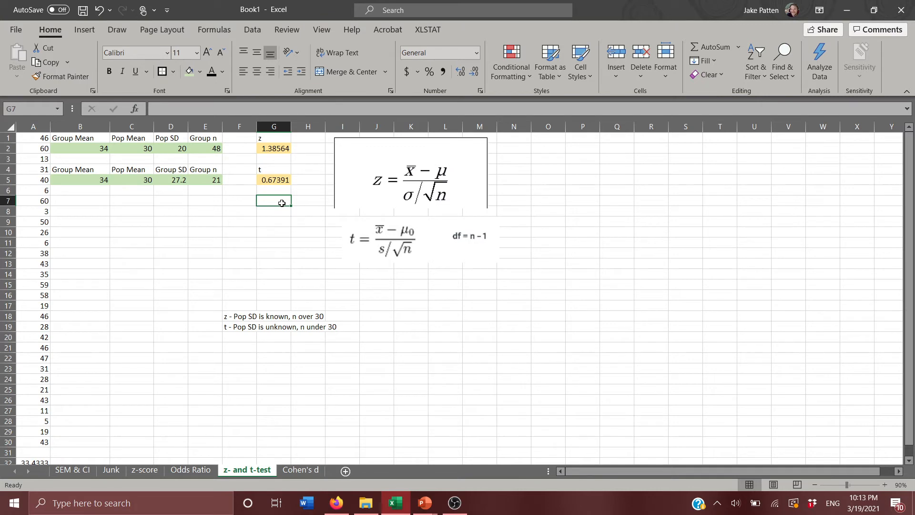
Step: Add the label df in H4 beside the t heading
key(Left)
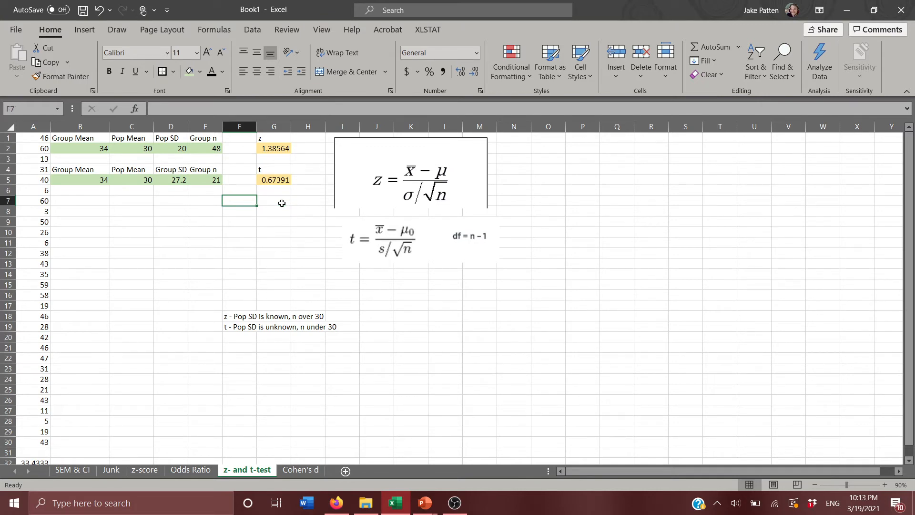
key(Right)
key(Right)
key(Up)
key(Up)
key(Up)
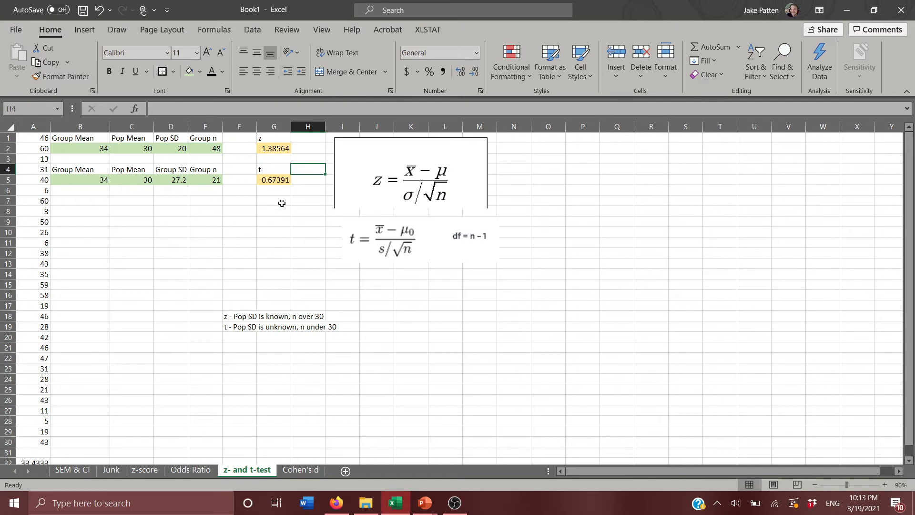
text(df)
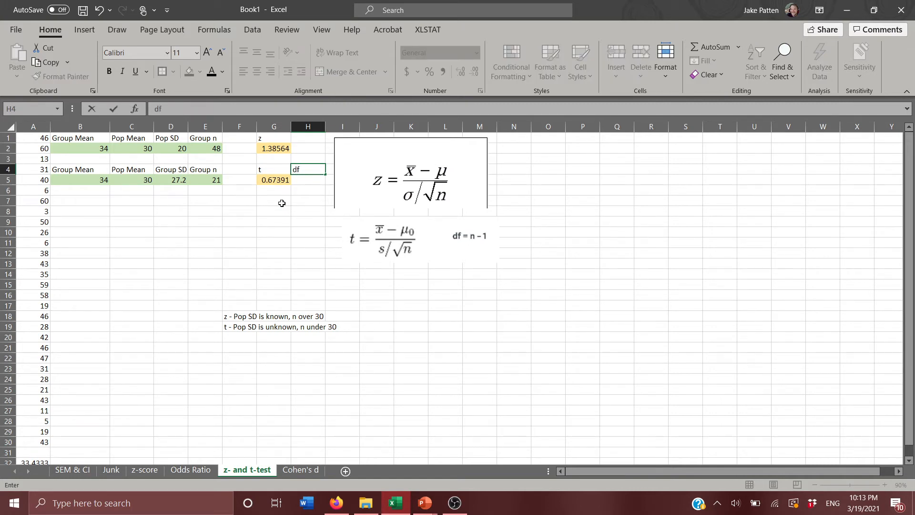
key(Return)
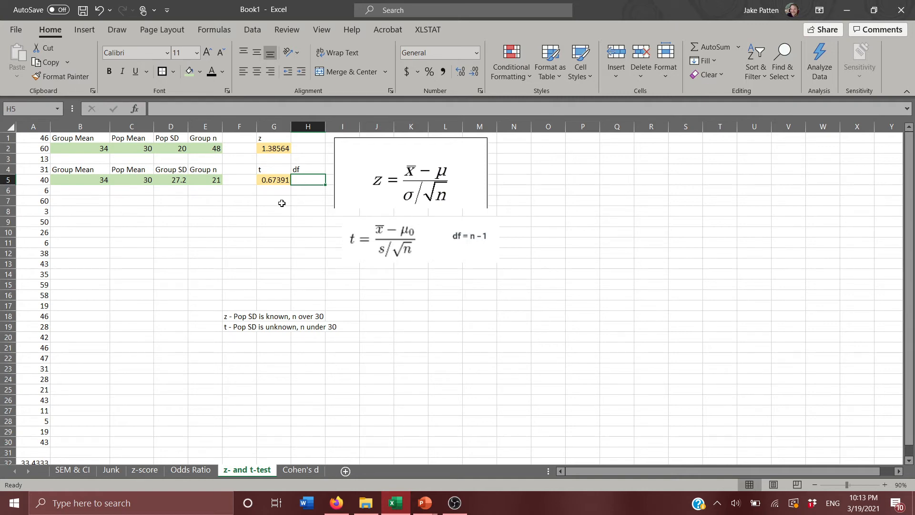
Step: Calculate the degrees of freedom in H5 with the formula =E5-1
text(=)
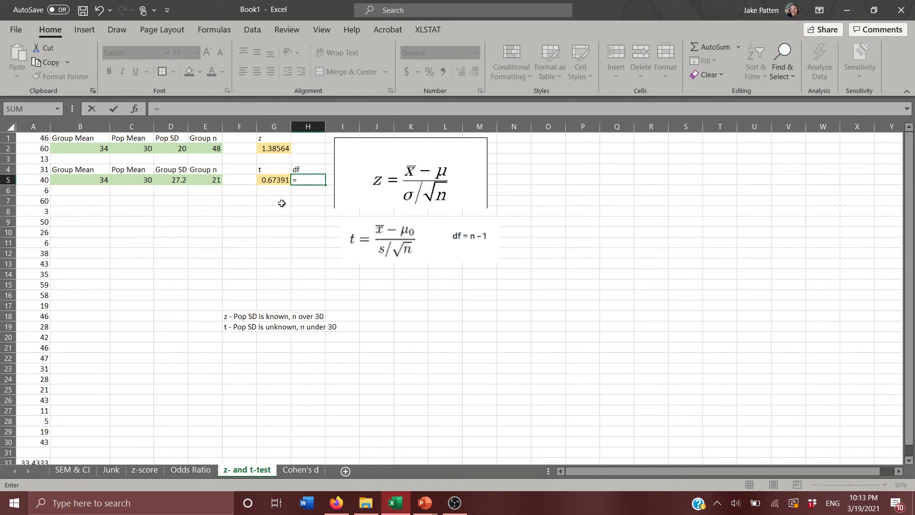
key(Left)
key(Left)
key(Left)
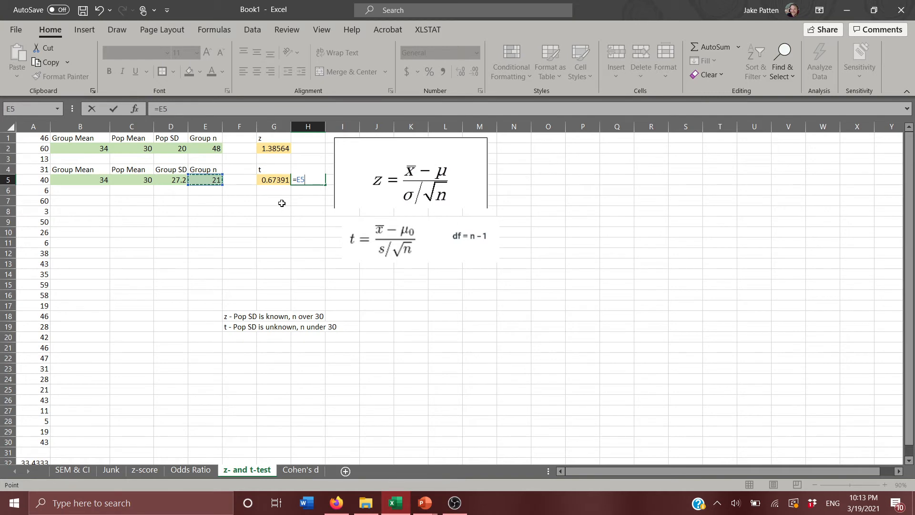
text(-1)
key(Return)
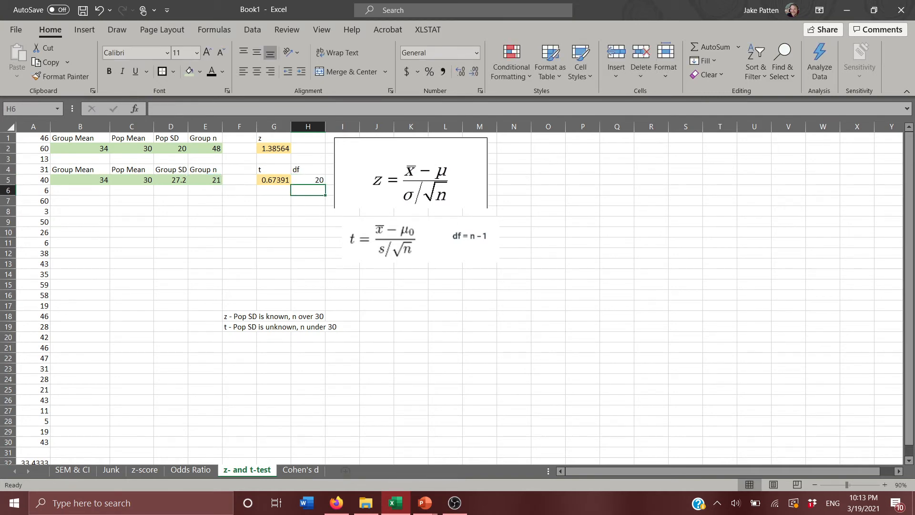
Step: Fill the degrees of freedom cell H5 with the same light gold as the t result
key(Up)
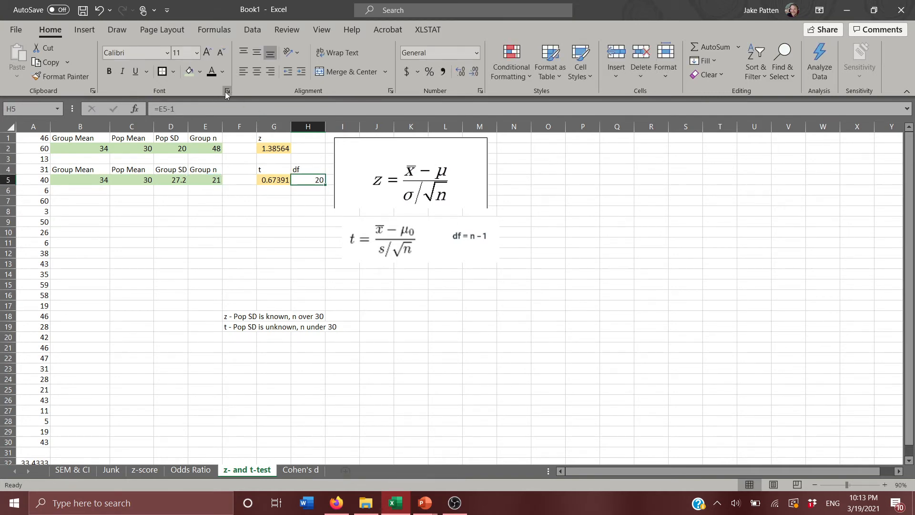
click(201, 73)
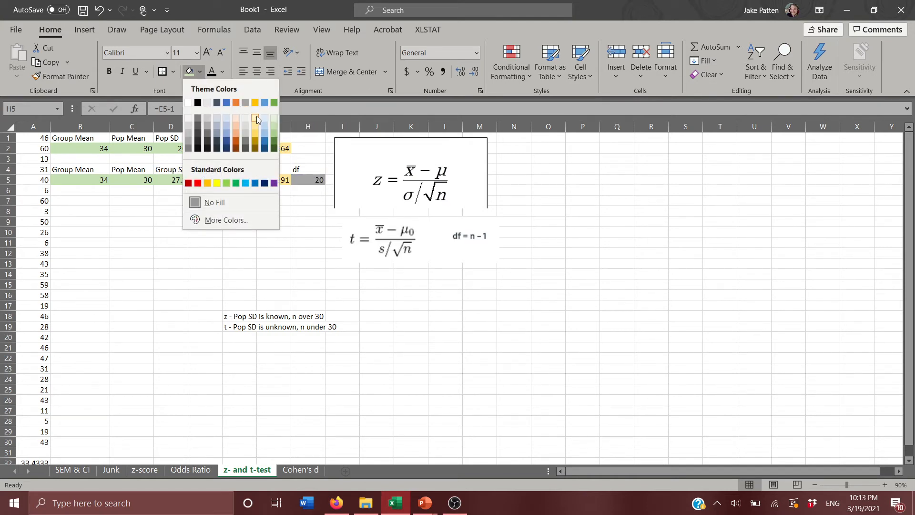
click(257, 125)
click(312, 218)
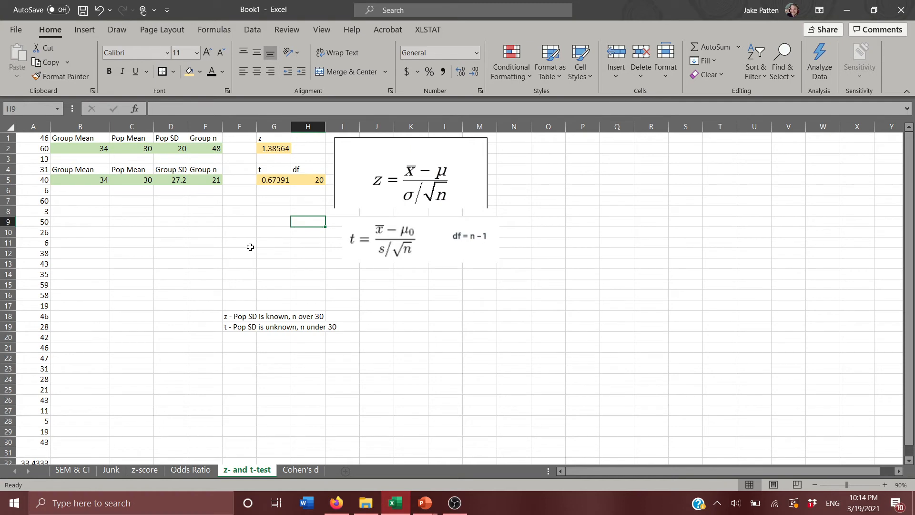
click(207, 150)
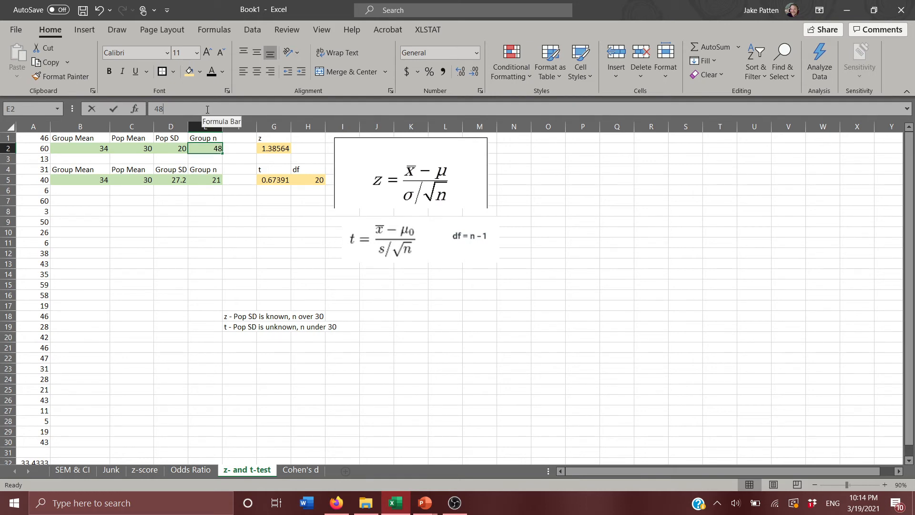
click(207, 109)
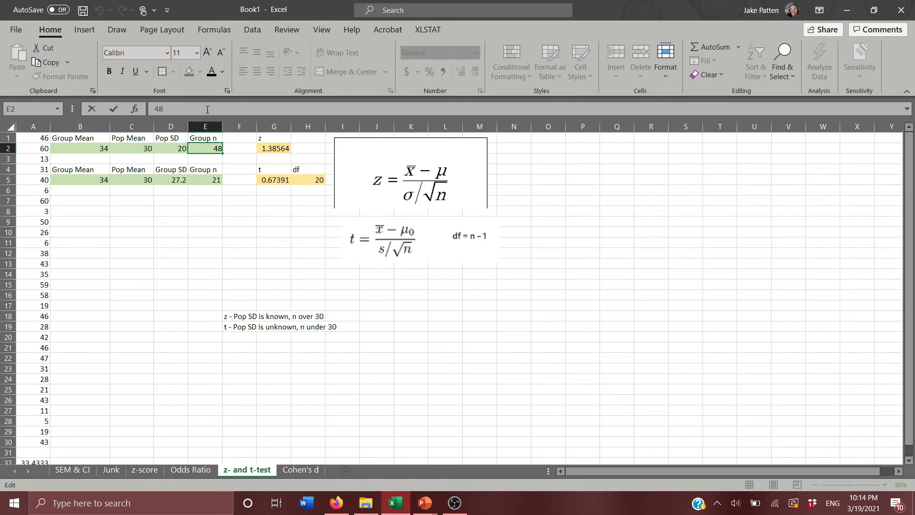
key(Return)
Step: Insert an IF function before the existing z formula in G2 with the logical test E2<30
key(Right)
key(Right)
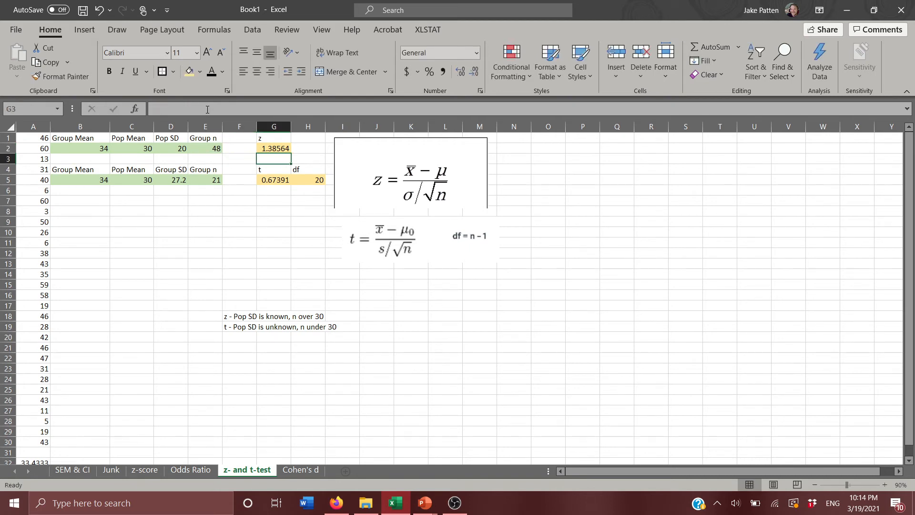
key(Up)
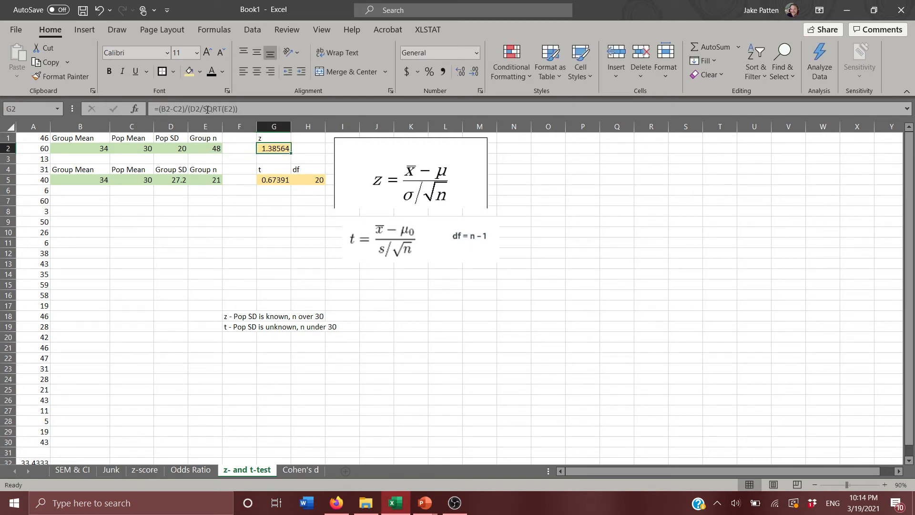
click(160, 110)
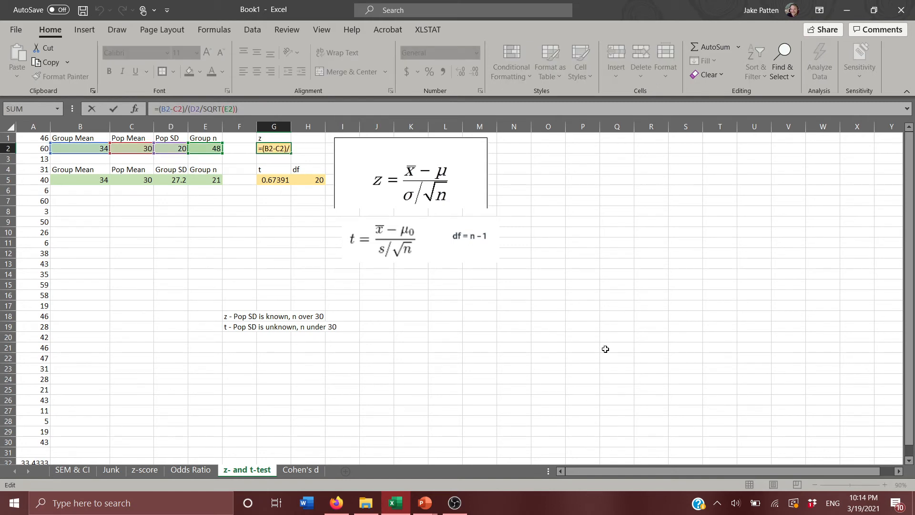
text(if)
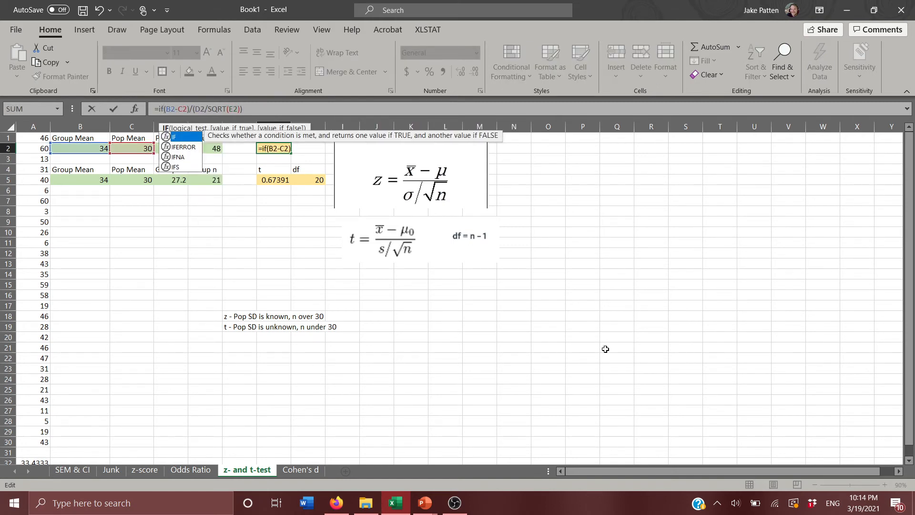
text(()
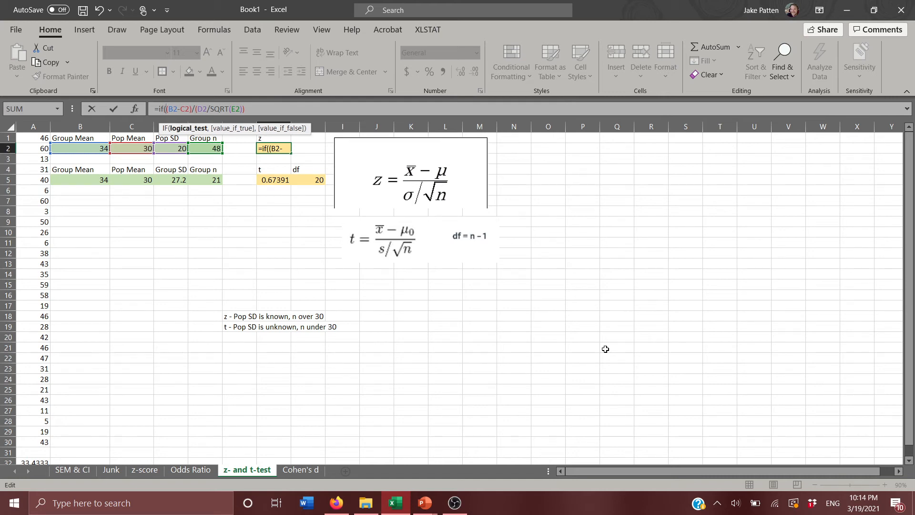
click(209, 149)
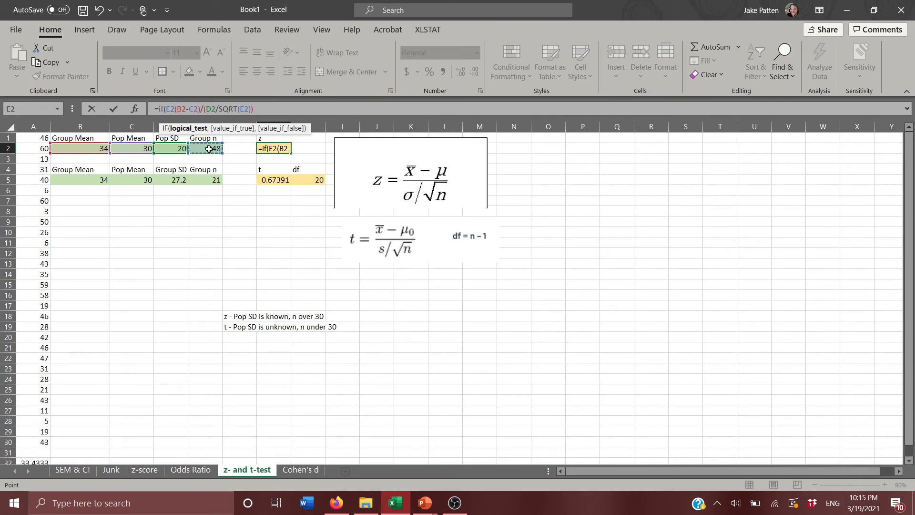
text(<)
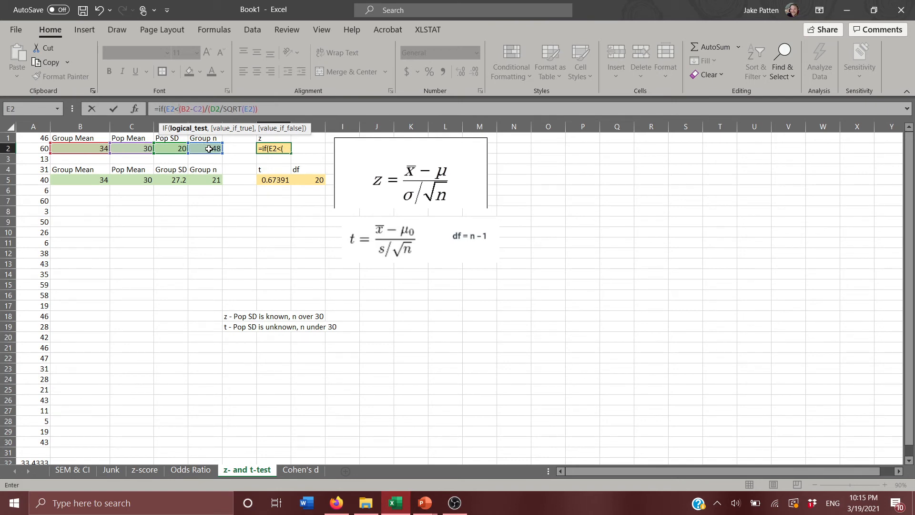
text(30)
Step: Complete the IF in G2 to return "USE T-TEST" when true and the z formula (B2-C2)/(D2/SQRT(E2)) when false
text(,")
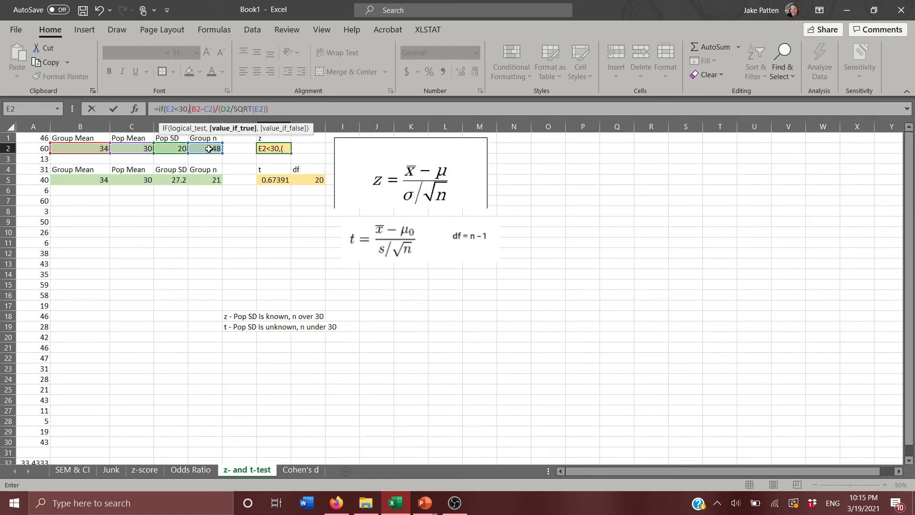
text(USE)
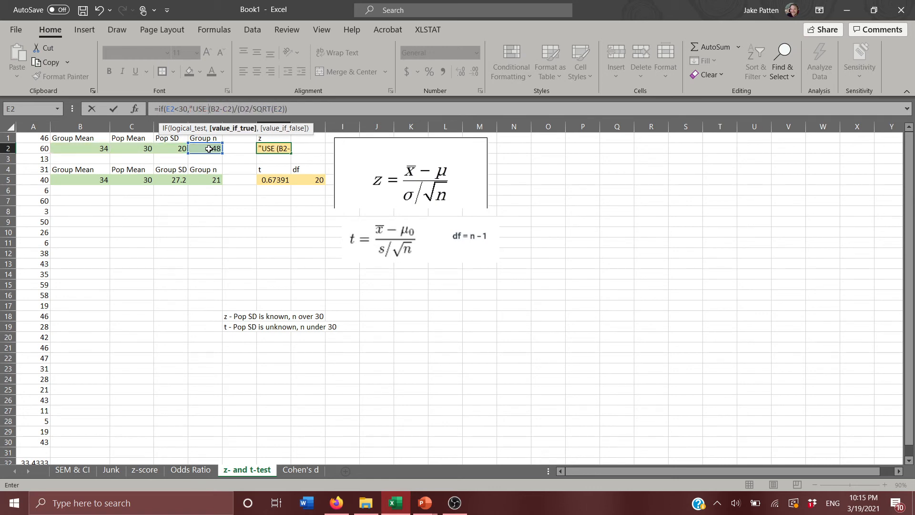
text( T-T)
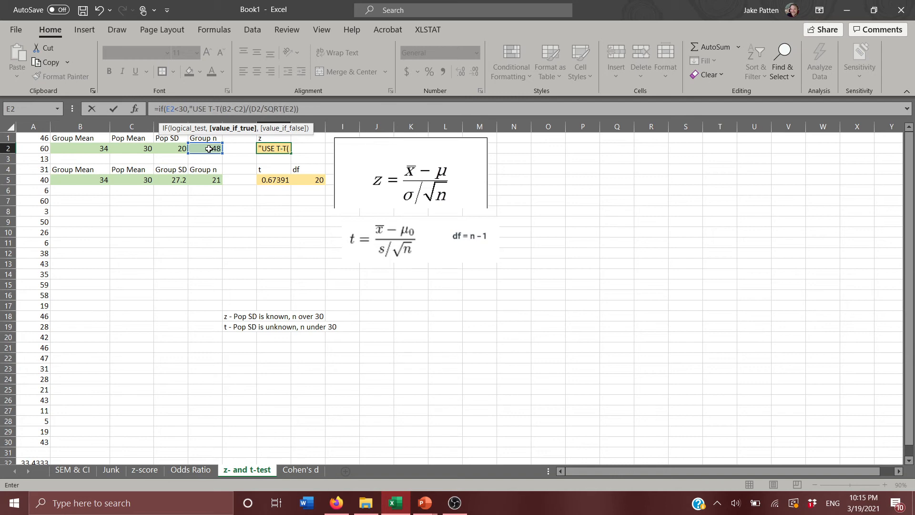
text(EST)
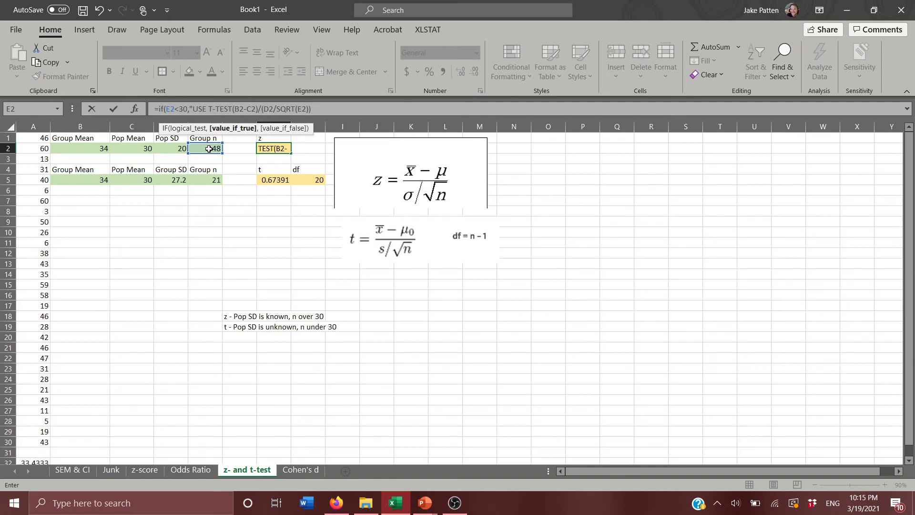
text(",)
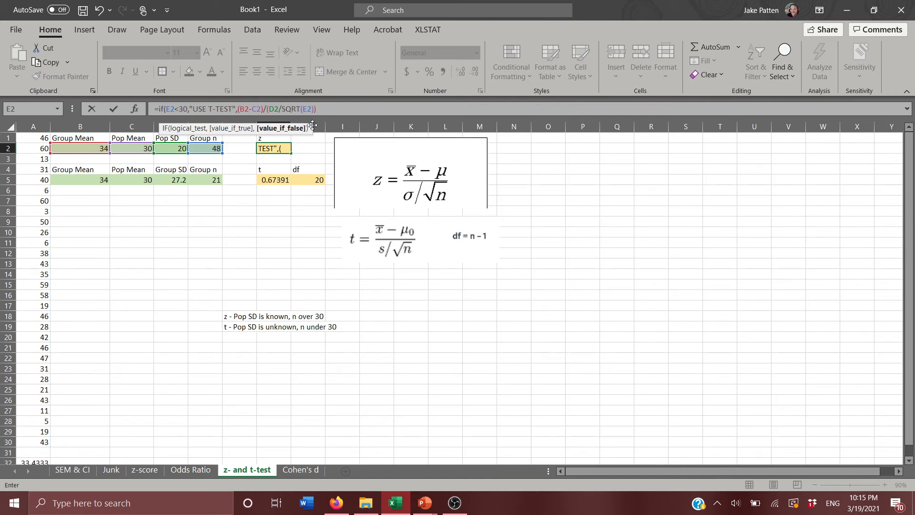
click(335, 107)
text())
key(Return)
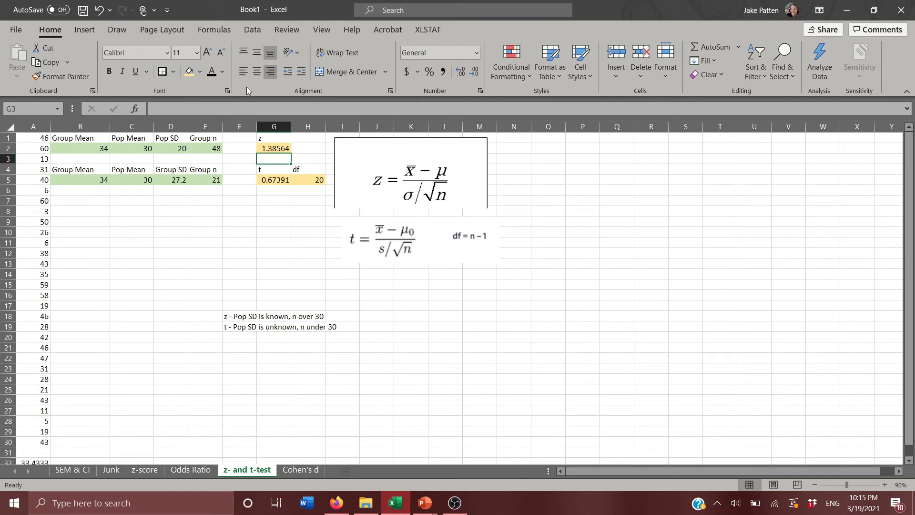
Step: Set the z-test Group n in E2 to 28 to test the new IF condition
click(212, 147)
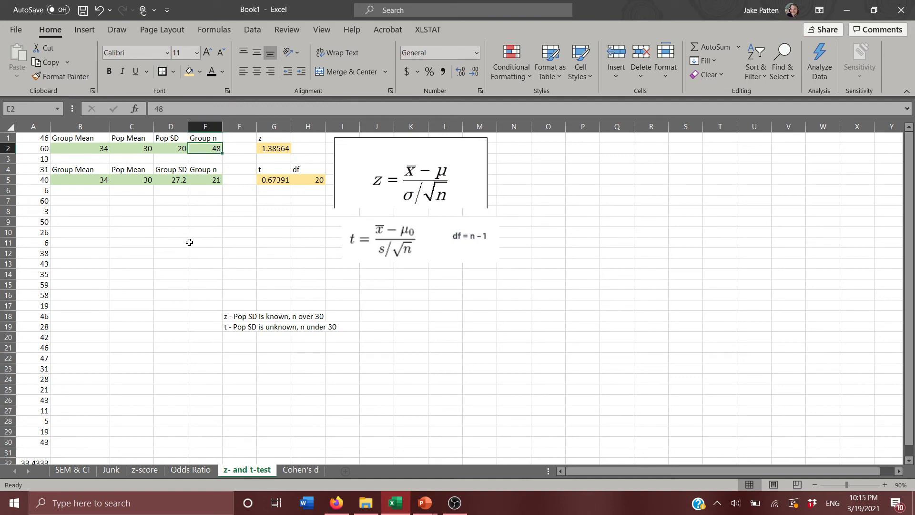
text(28)
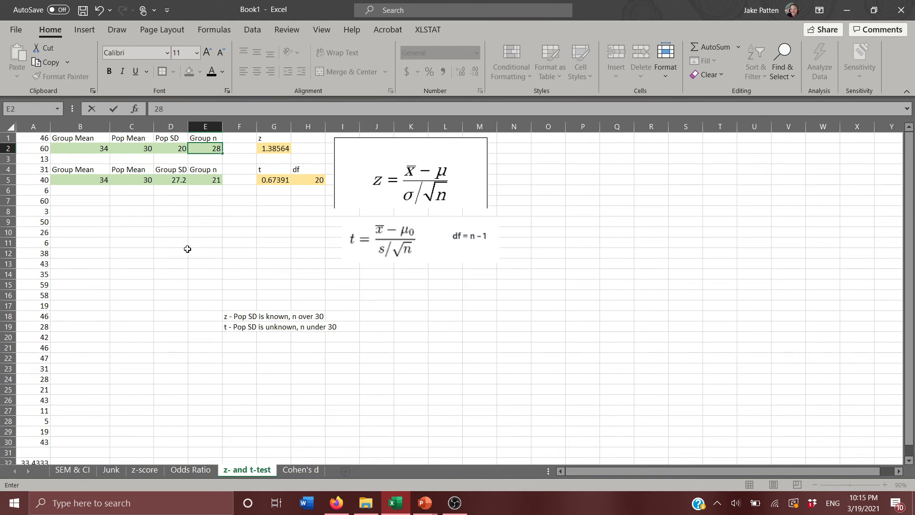
key(Return)
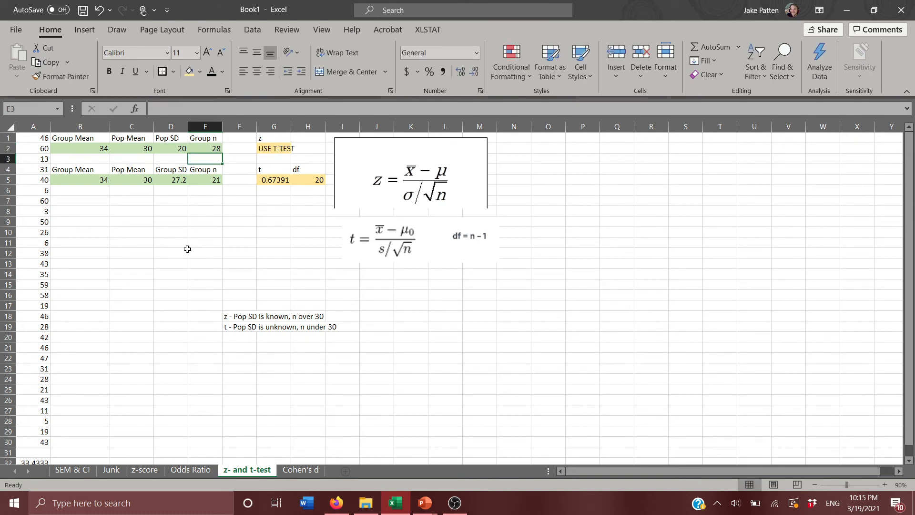
key(Up)
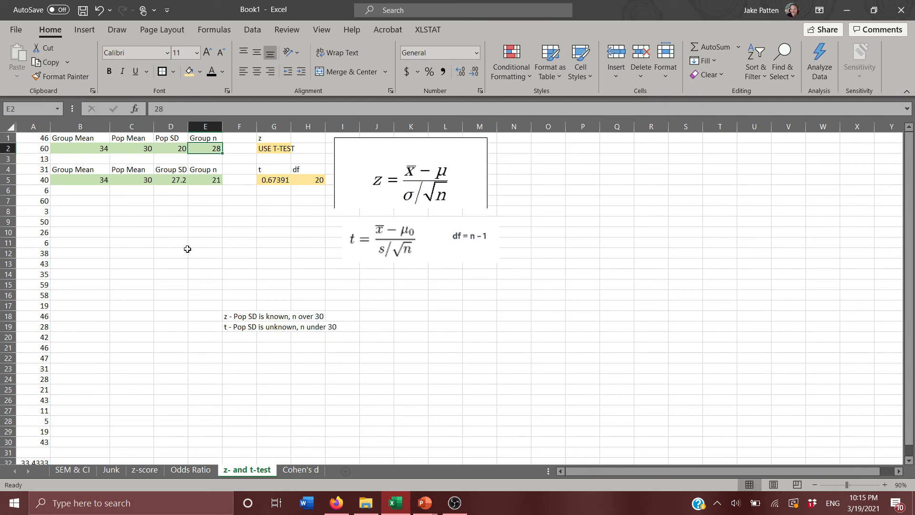
Step: Set the z-test Group n in E2 to 45
text(45)
key(Return)
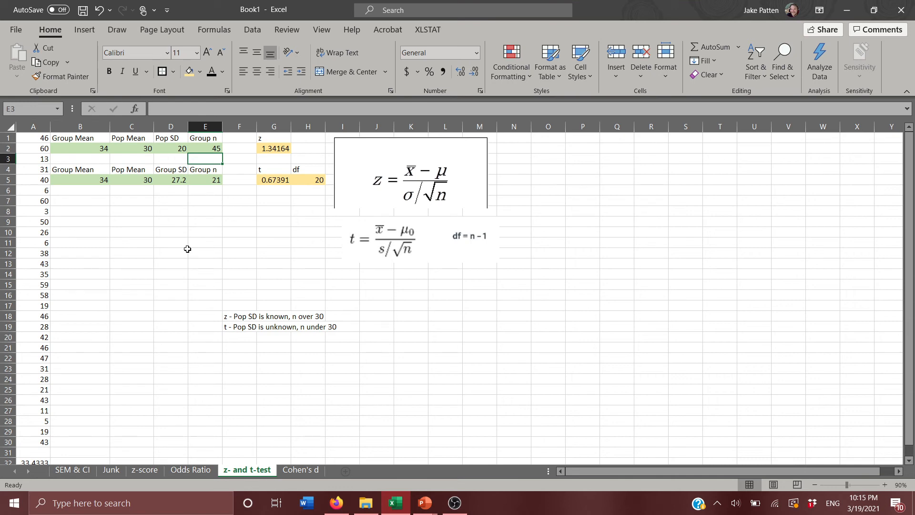
Step: Compare the Pop SD and Group n inputs of the z-test with the Group SD, Group n and t formula cells of the t-test
key(Down)
key(Down)
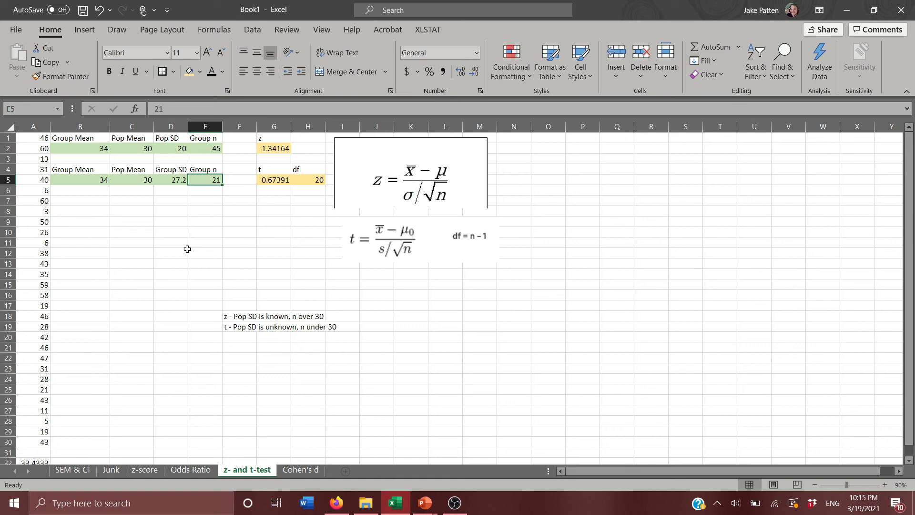
key(Left)
key(Up)
key(Up)
key(Up)
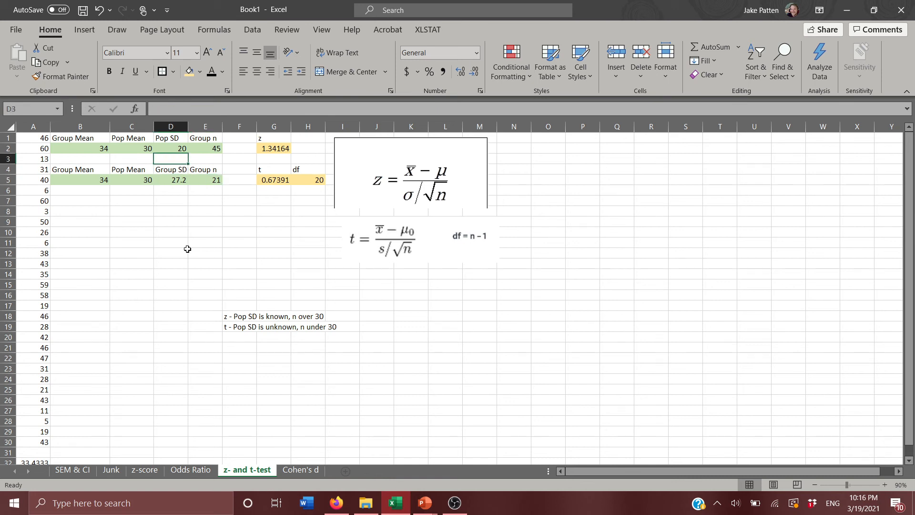
key(Down)
key(Down)
key(Down)
key(Up)
key(Up)
key(Up)
key(Down)
key(Down)
key(Down)
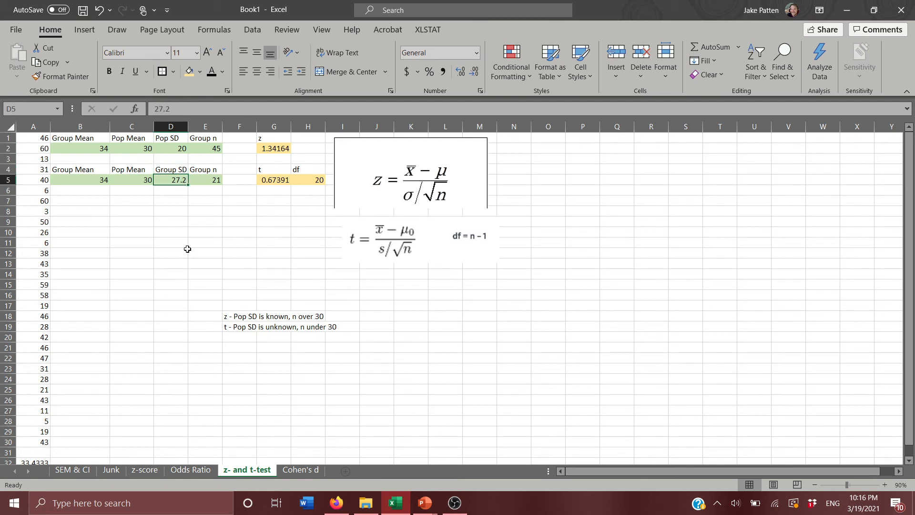
key(Right)
key(Right)
key(Right)
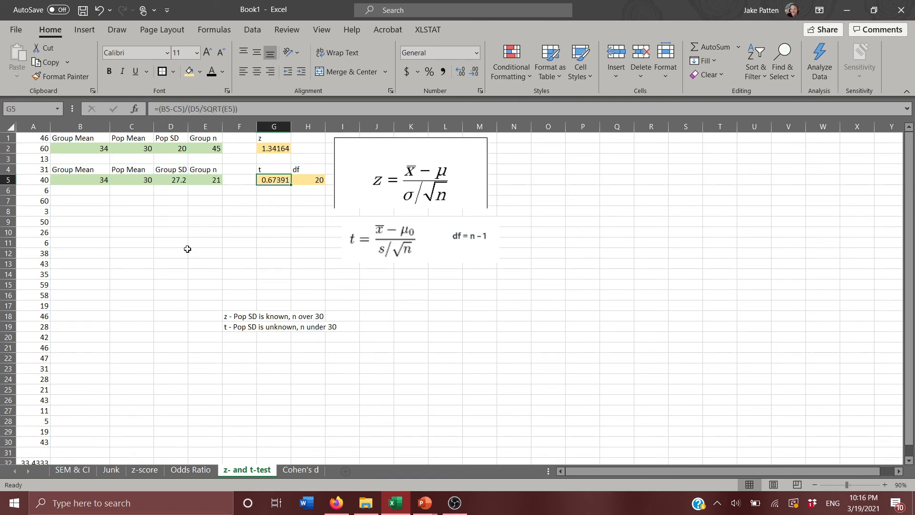
key(Left)
key(Left)
key(Left)
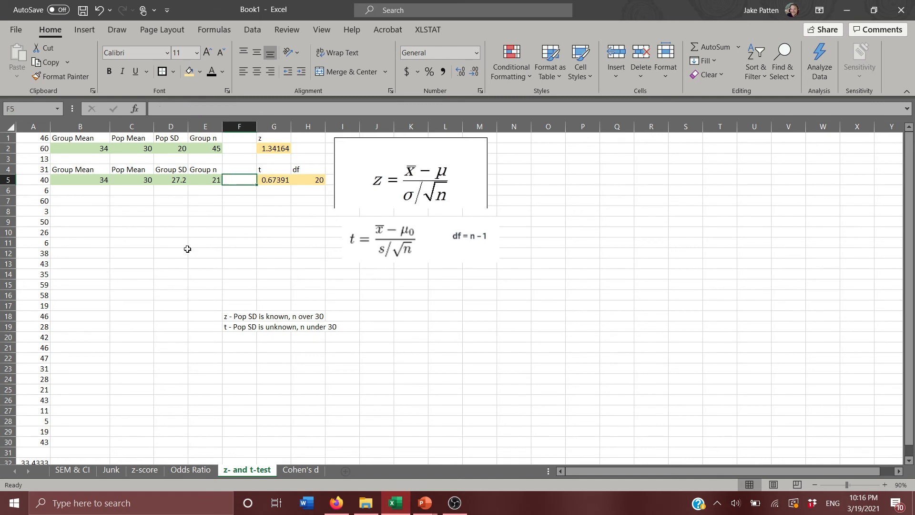
key(Up)
key(Up)
key(Up)
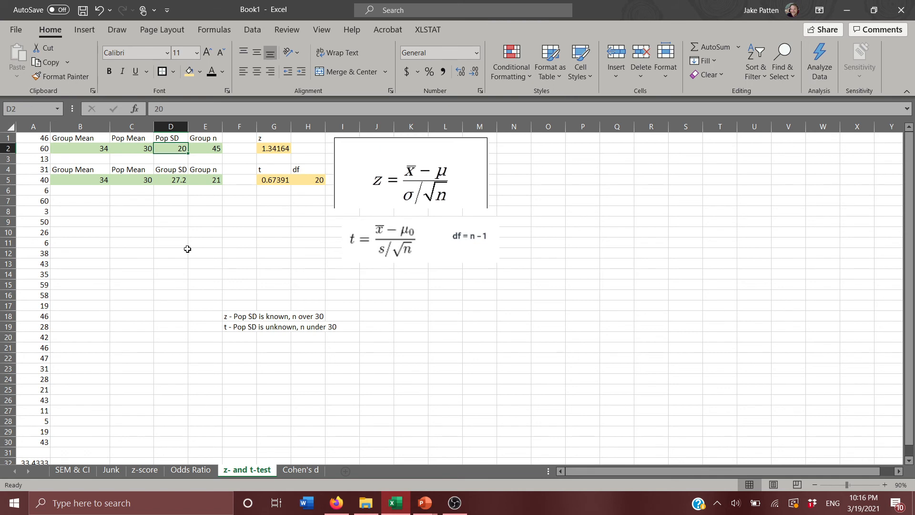
key(Up)
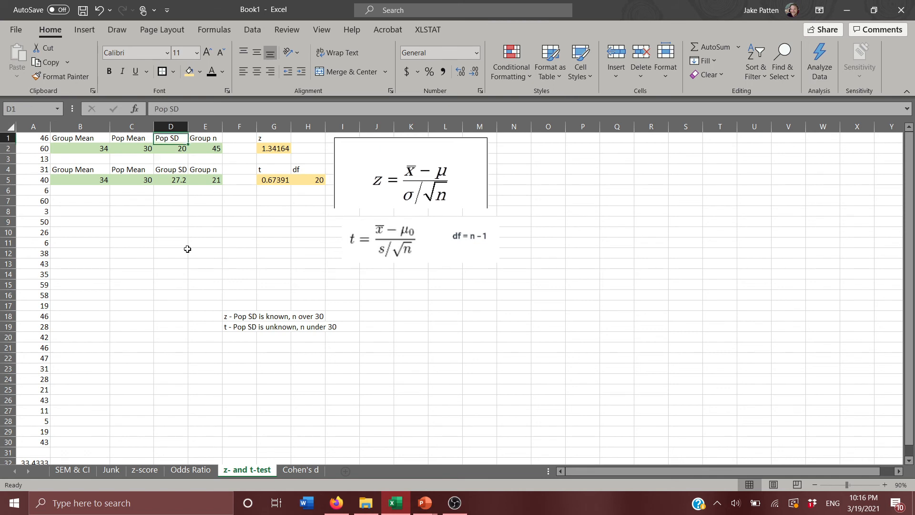
key(Down)
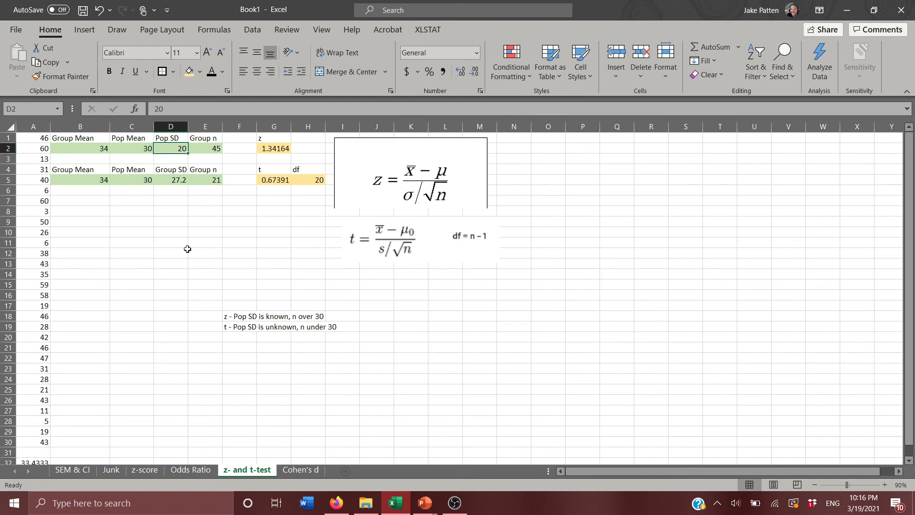
key(Right)
key(Right)
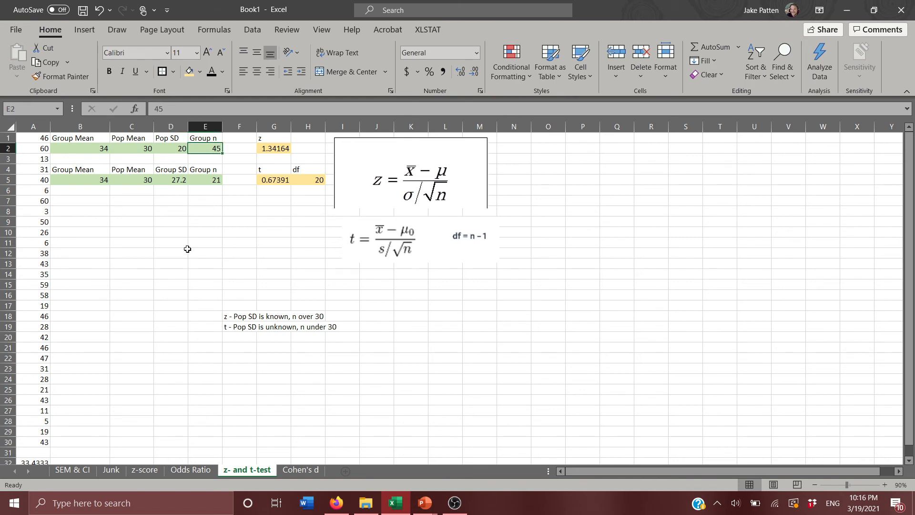
key(Down)
key(Down)
key(Down)
key(Down)
key(Down)
key(Down)
key(Down)
key(Down)
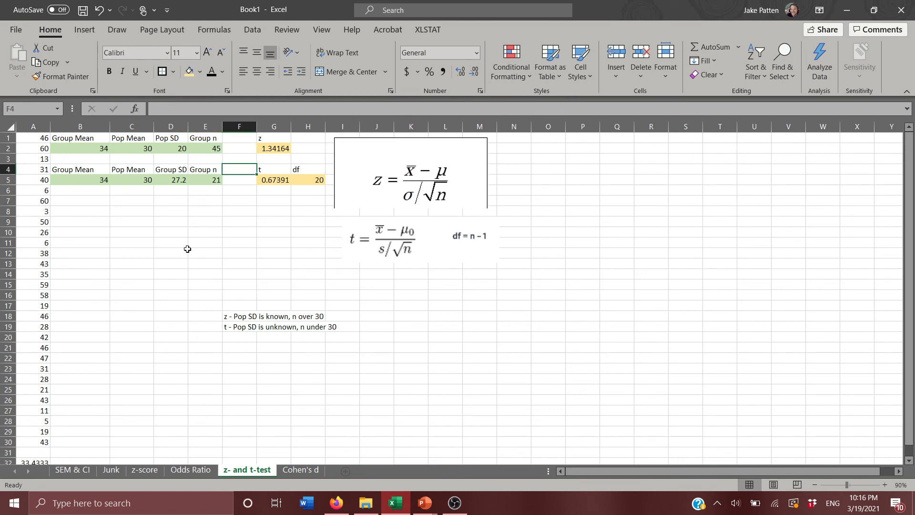
key(Up)
key(Up)
key(Up)
key(Up)
key(Up)
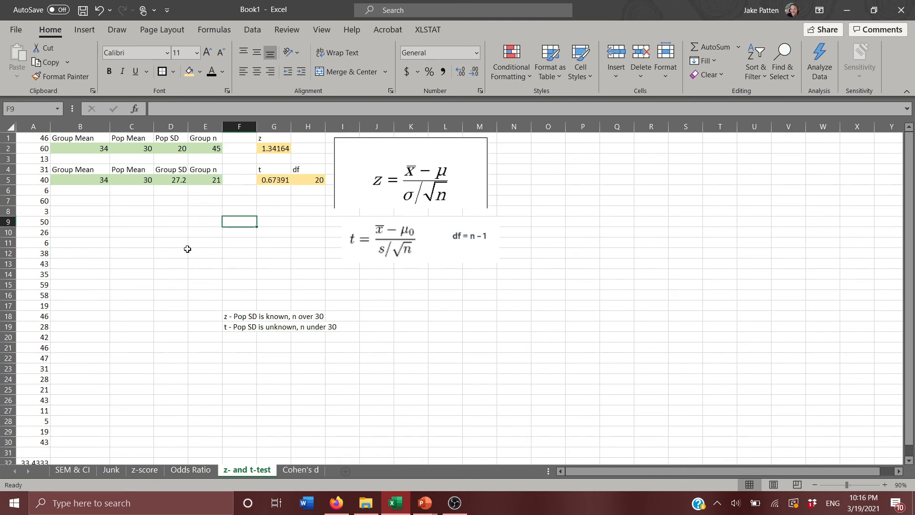
Step: Apply a thick outside border around both calculators in B1:H5
key(Right)
key(Right)
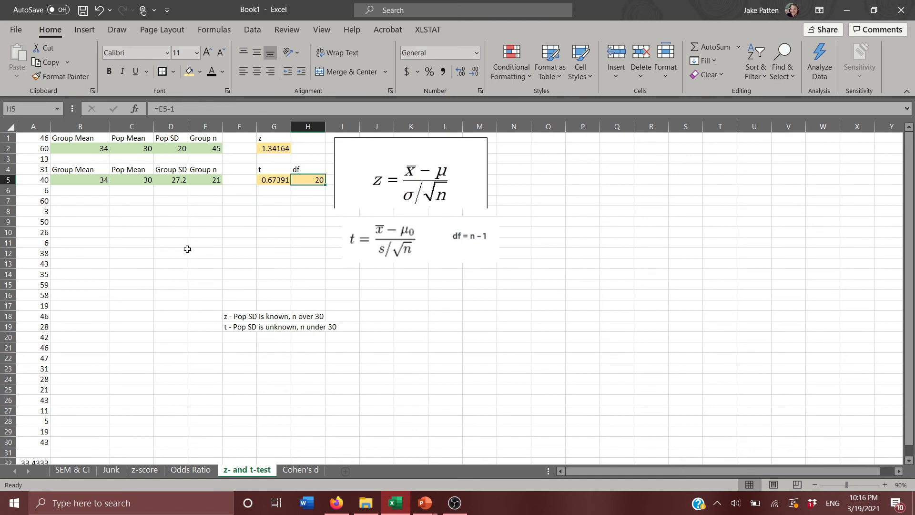
key(shift+Left)
key(shift+Left)
key(shift+Left)
key(shift+Left)
key(shift+Left)
key(shift+Left)
key(shift+Up)
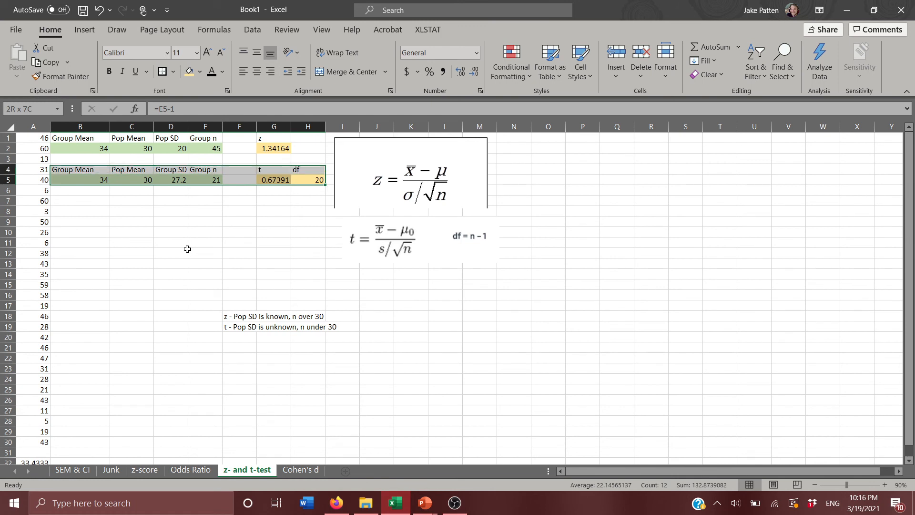
key(shift+Up)
key(shift+Up)
key(shift+Up)
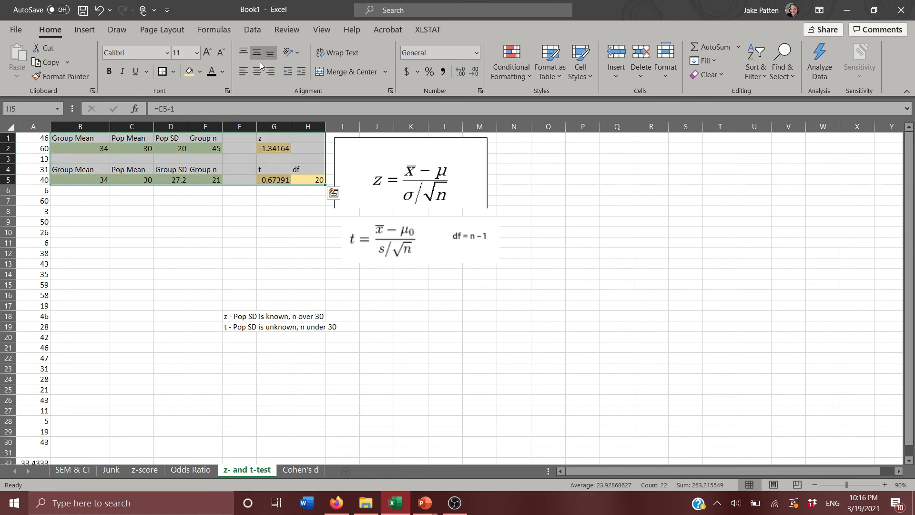
click(163, 72)
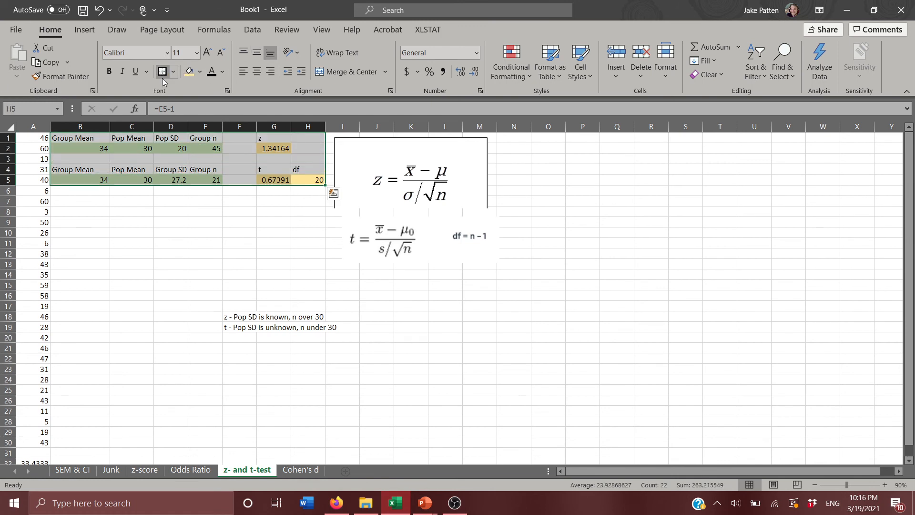
click(269, 218)
click(559, 306)
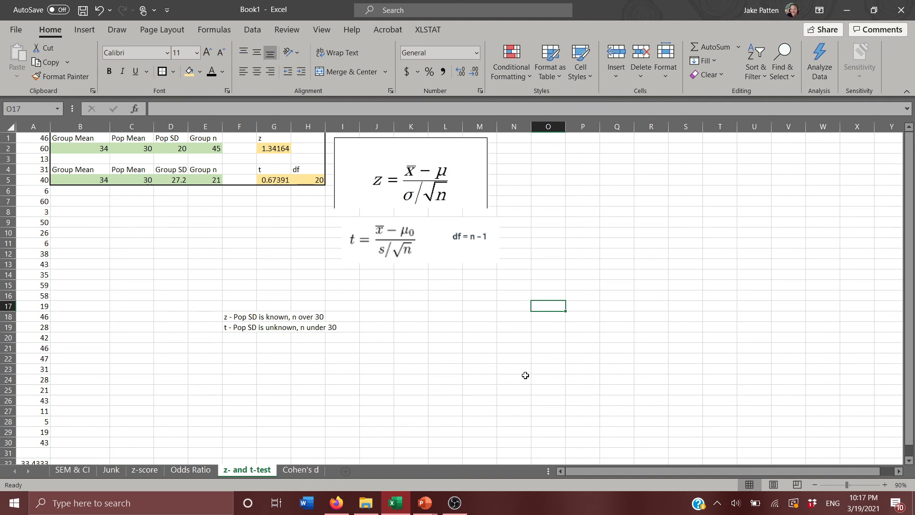
click(460, 512)
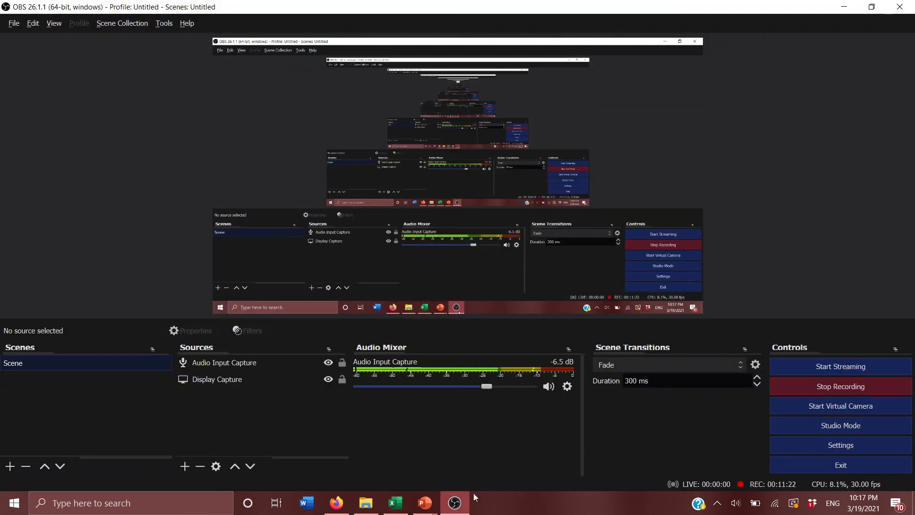